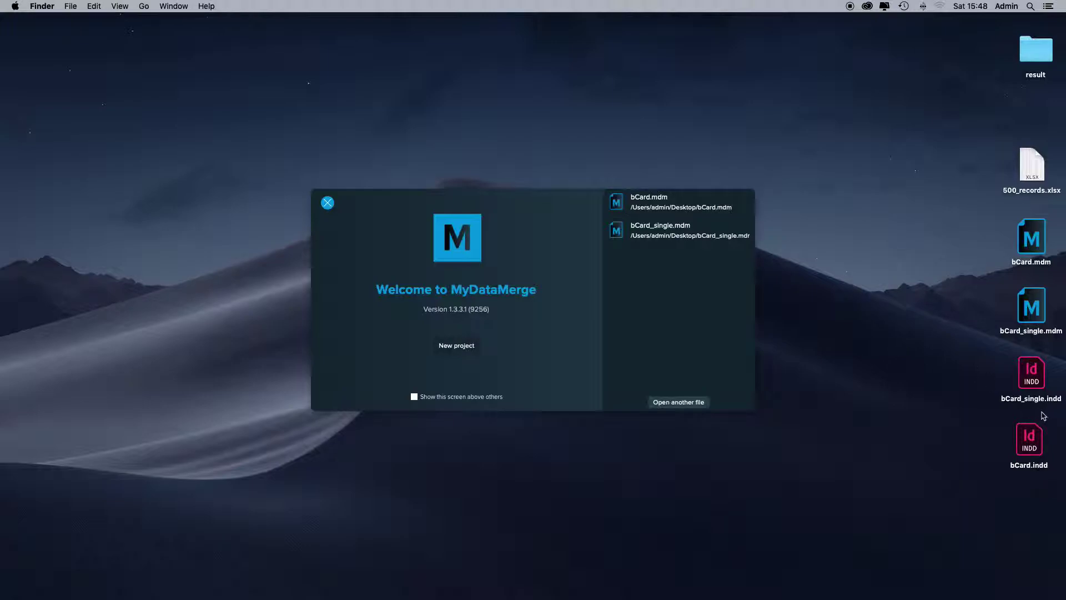
Step: Open bCard.indd from the desktop in Adobe InDesign
double_click(1029, 439)
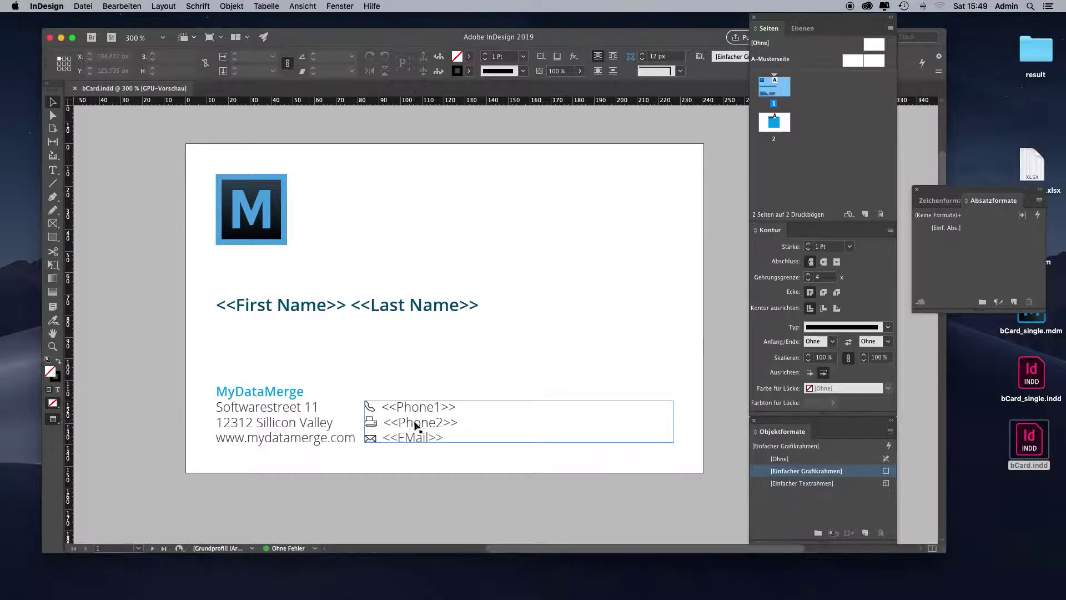
Step: Go to page 2 of bCard.indd and select its blue <<qrcode>> frame
double_click(775, 124)
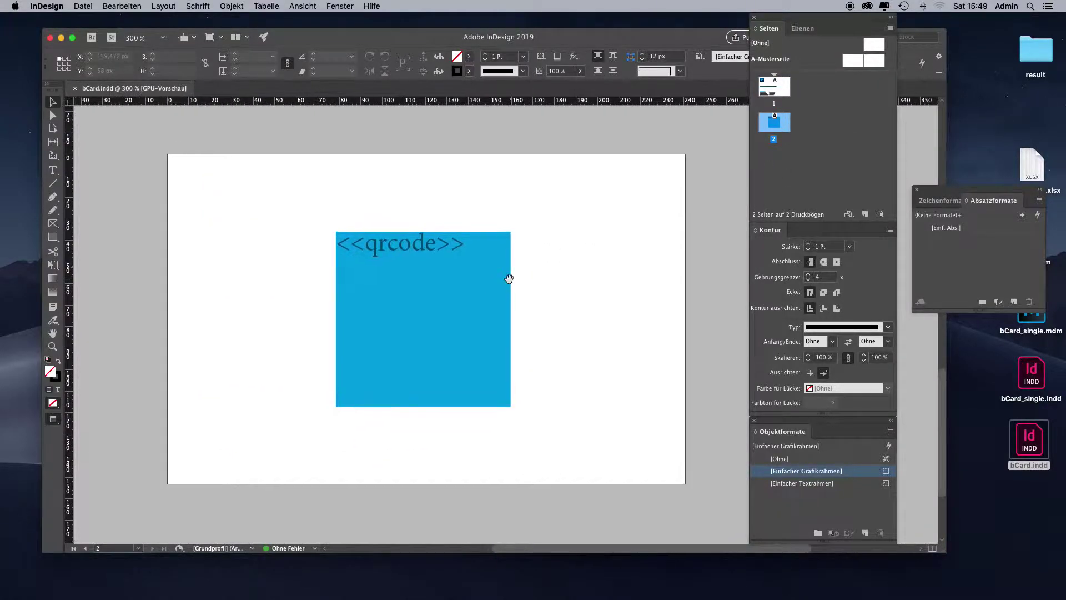
click(460, 277)
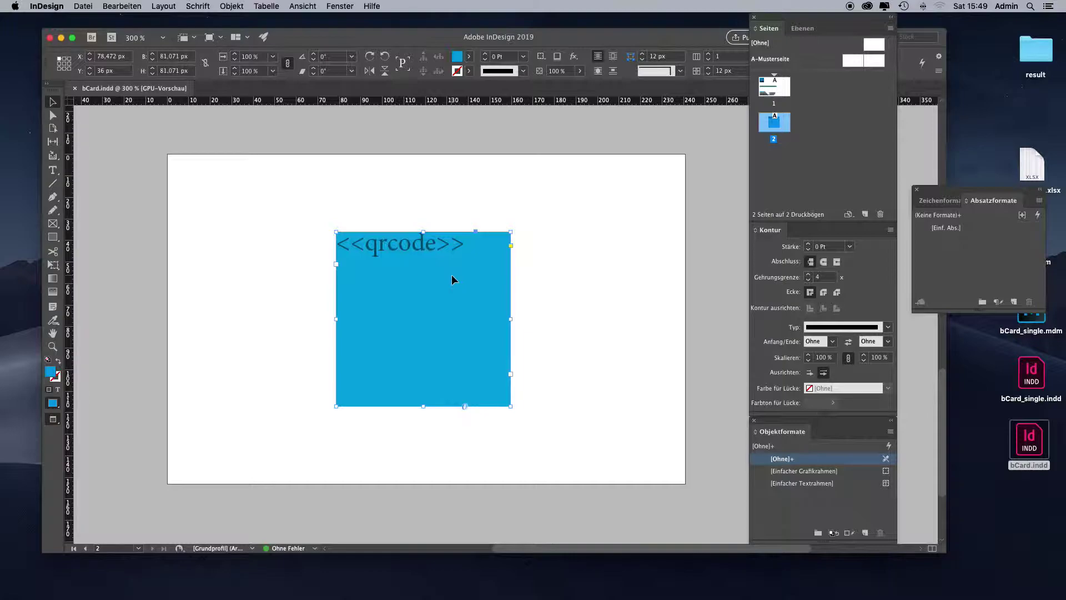
click(584, 271)
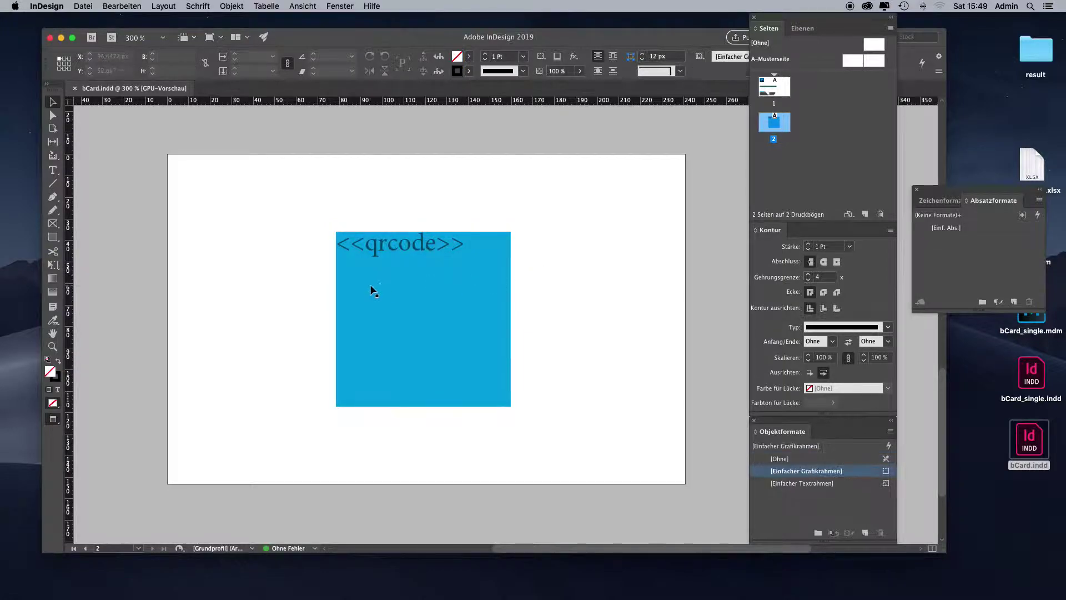
click(411, 317)
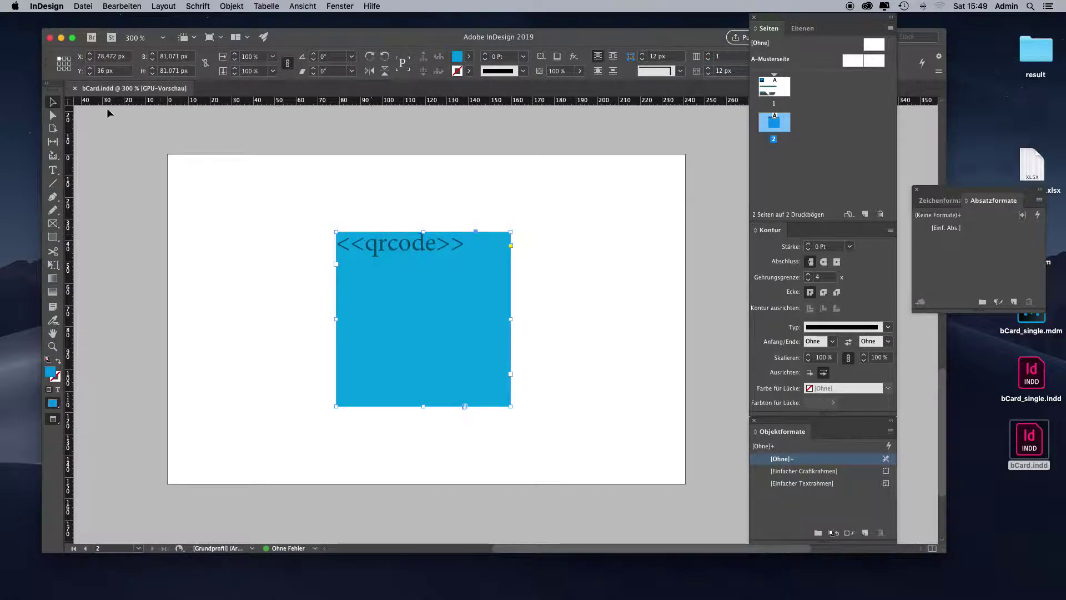
Step: Open the bCard.mdm project in MyDataMerge, accepting the updated layout file
click(62, 39)
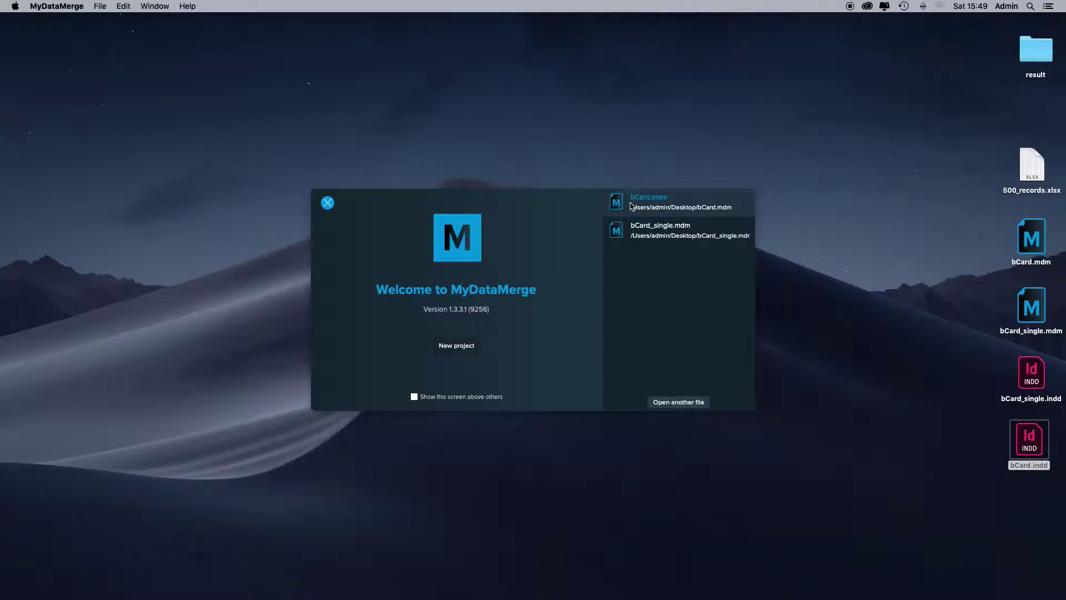
click(632, 206)
click(618, 249)
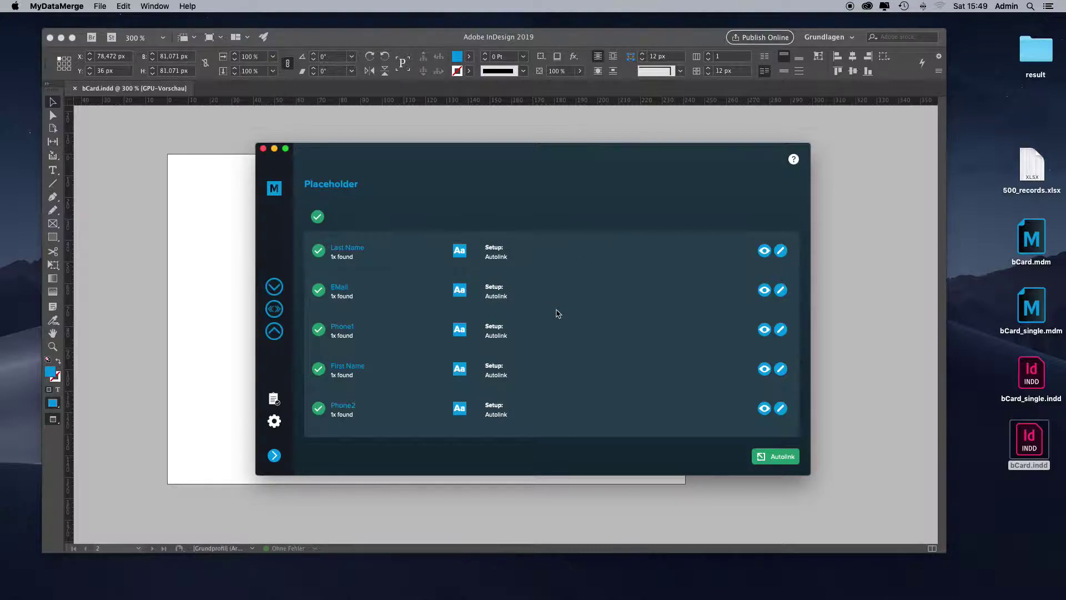
scroll(558, 314, down, 2)
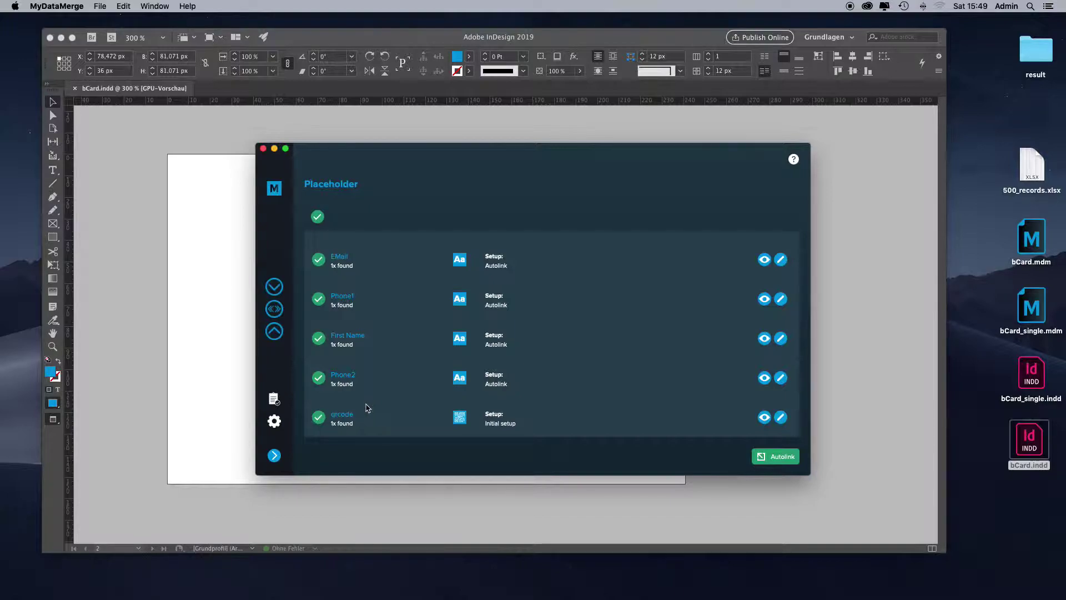
Step: Preview the qrcode placeholder's QR code for records 2 through 5
click(348, 420)
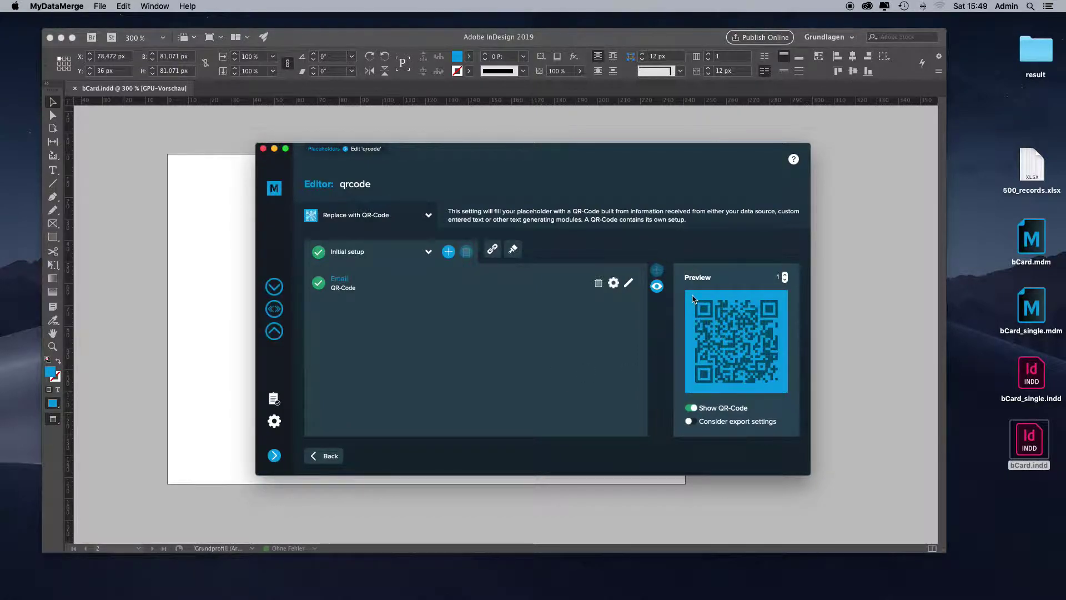
click(785, 274)
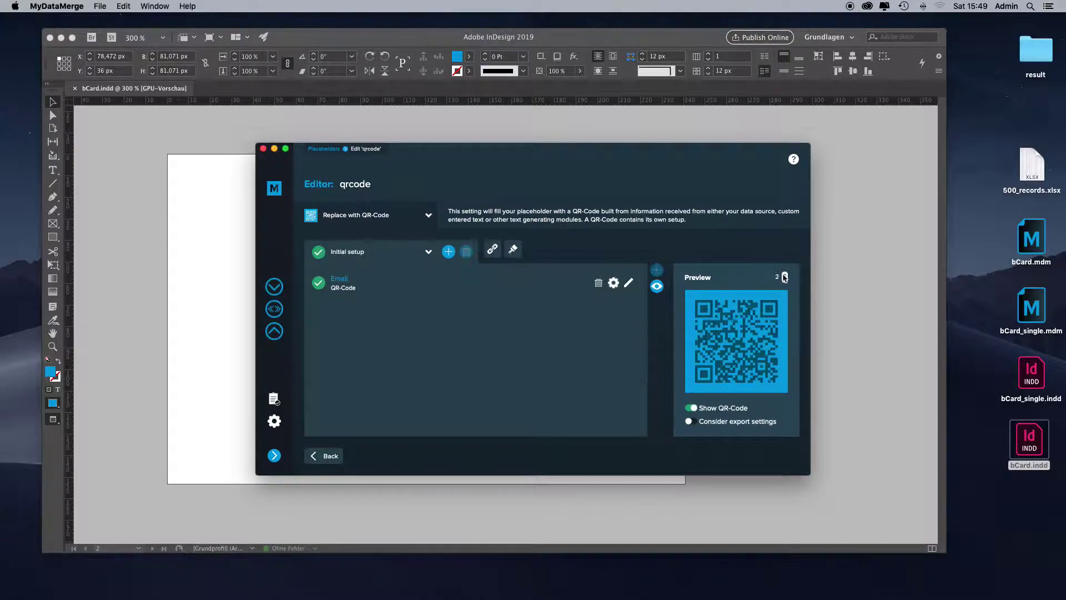
click(784, 275)
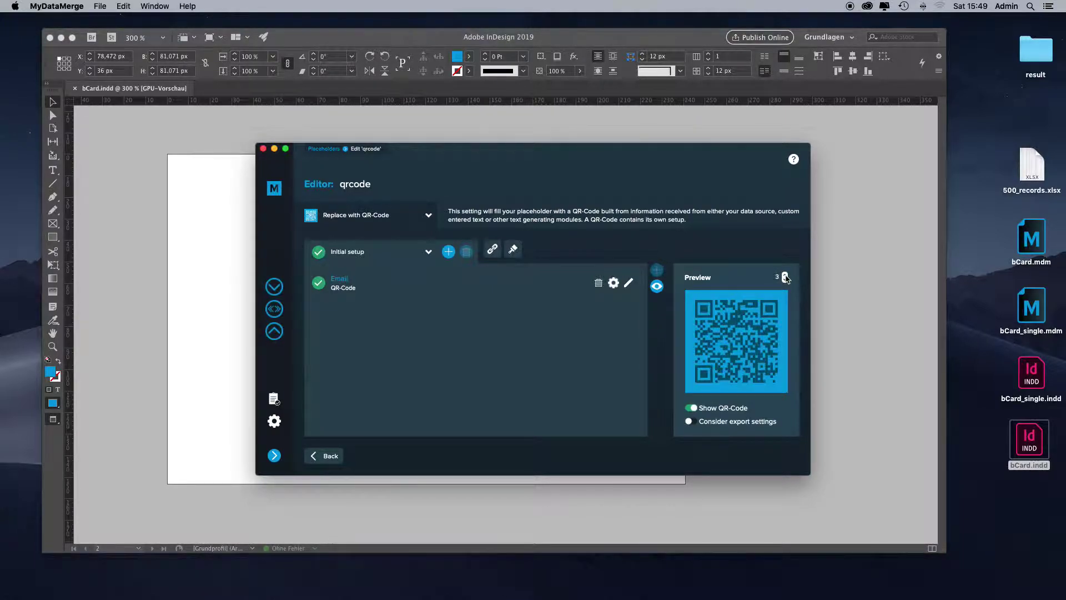
click(784, 275)
click(785, 276)
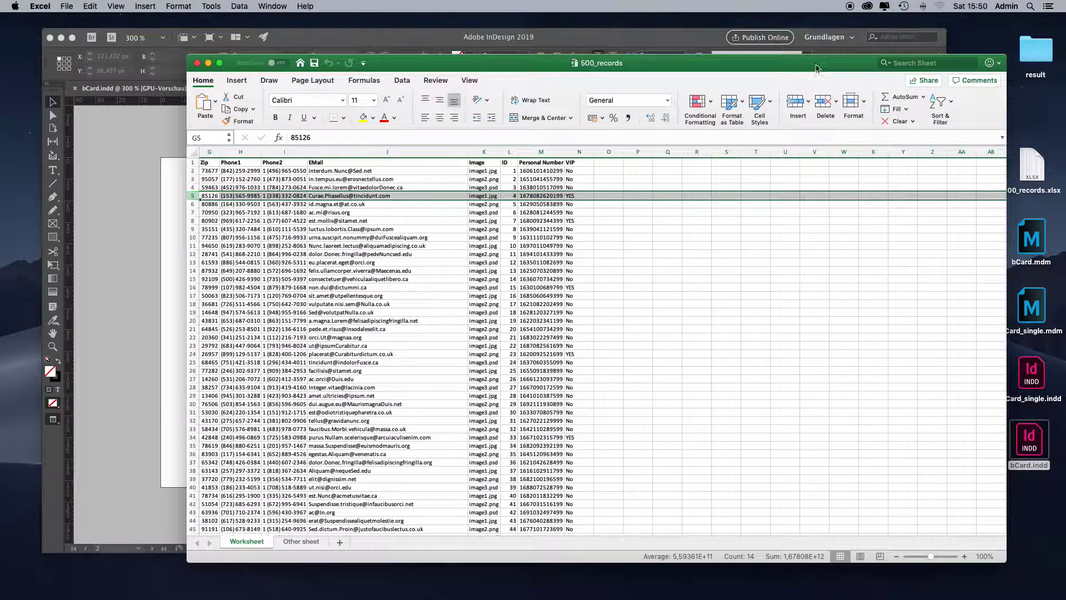
Step: Open 500_records.xlsx and inspect the VIP column heading in N1 and the YES value in N5
double_click(808, 59)
scroll(383, 222, left, 10)
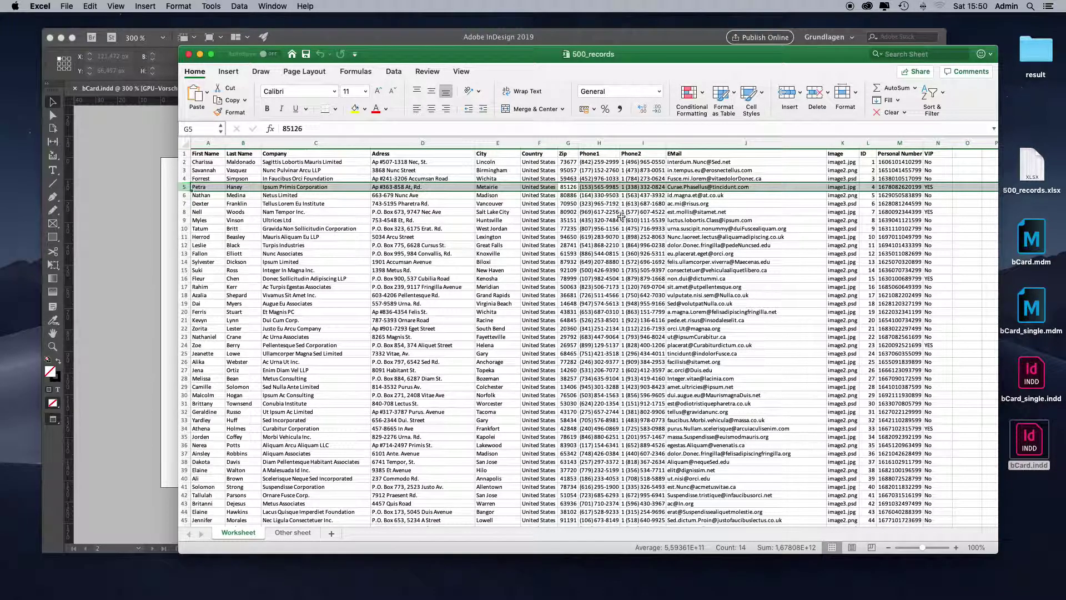
scroll(623, 215, right, 3)
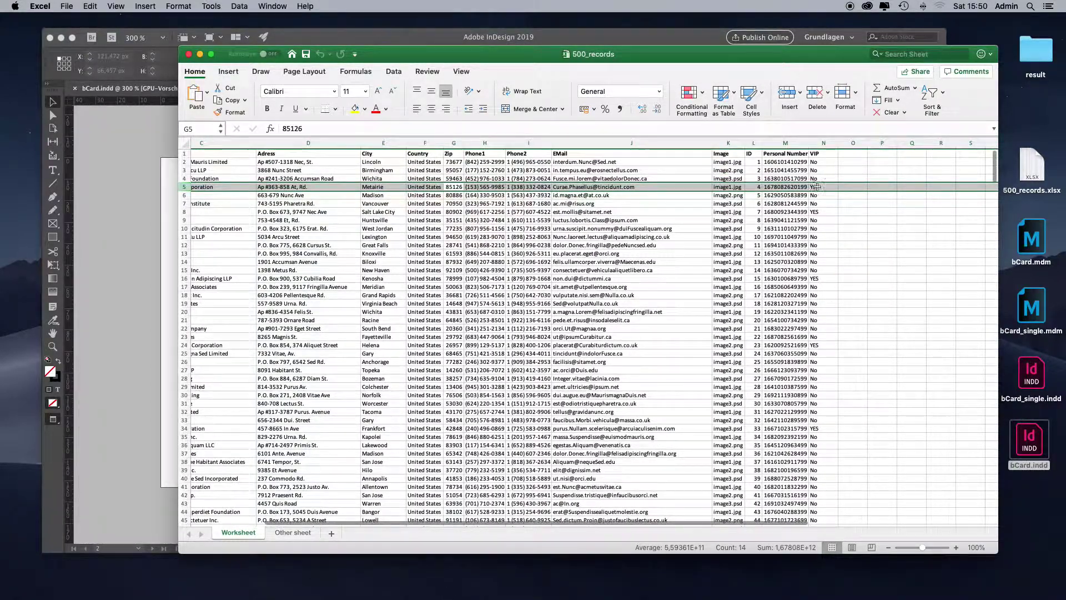
click(818, 153)
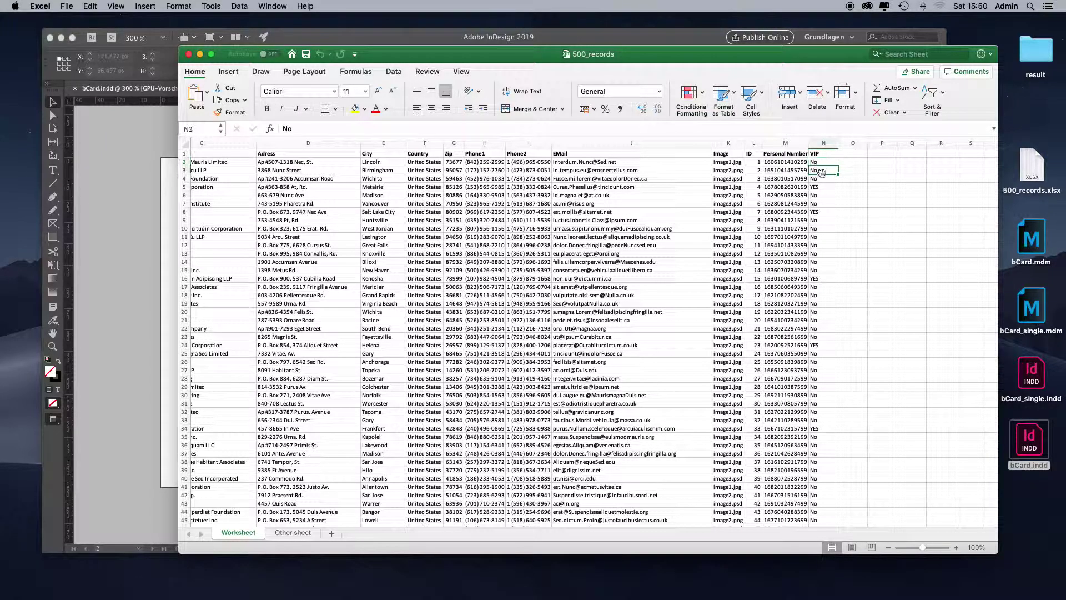
click(824, 190)
Step: Back in InDesign, create a new object style, Objektformat 1
key(super+m)
click(562, 263)
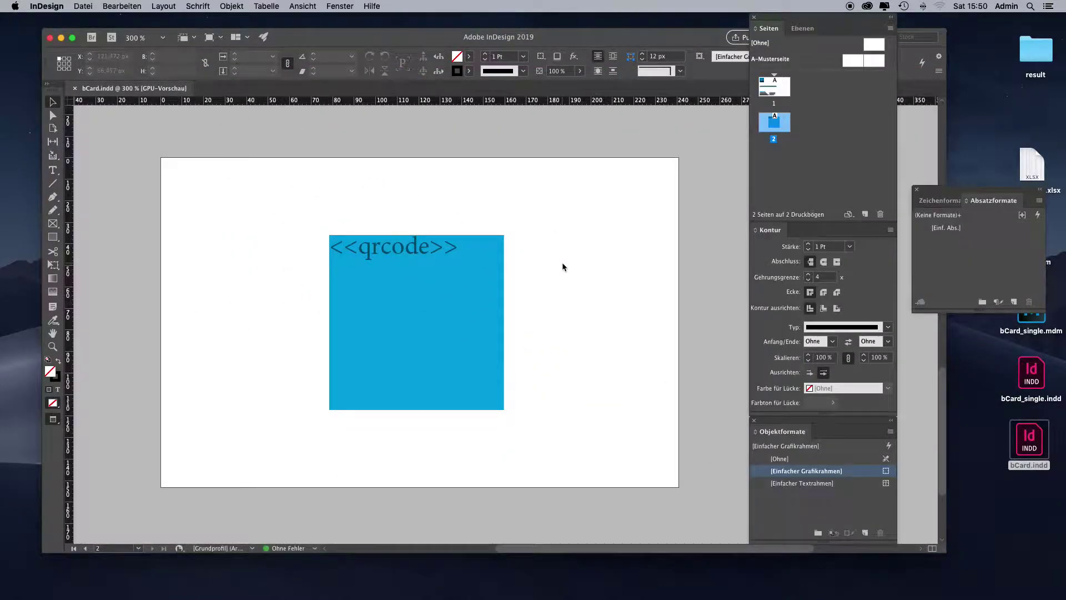
drag(562, 262, 590, 237)
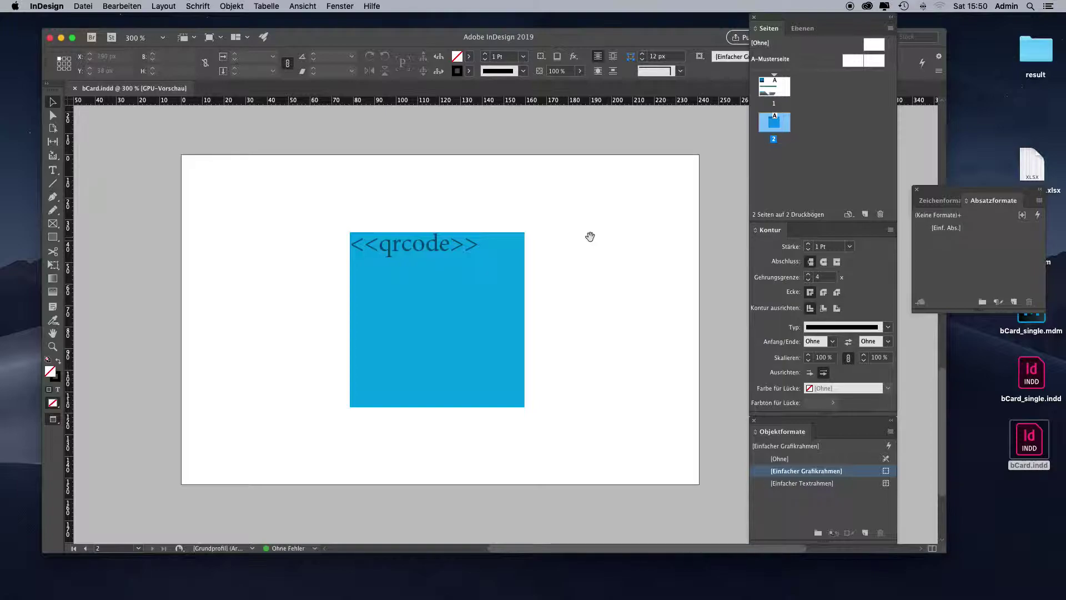
click(825, 500)
click(865, 533)
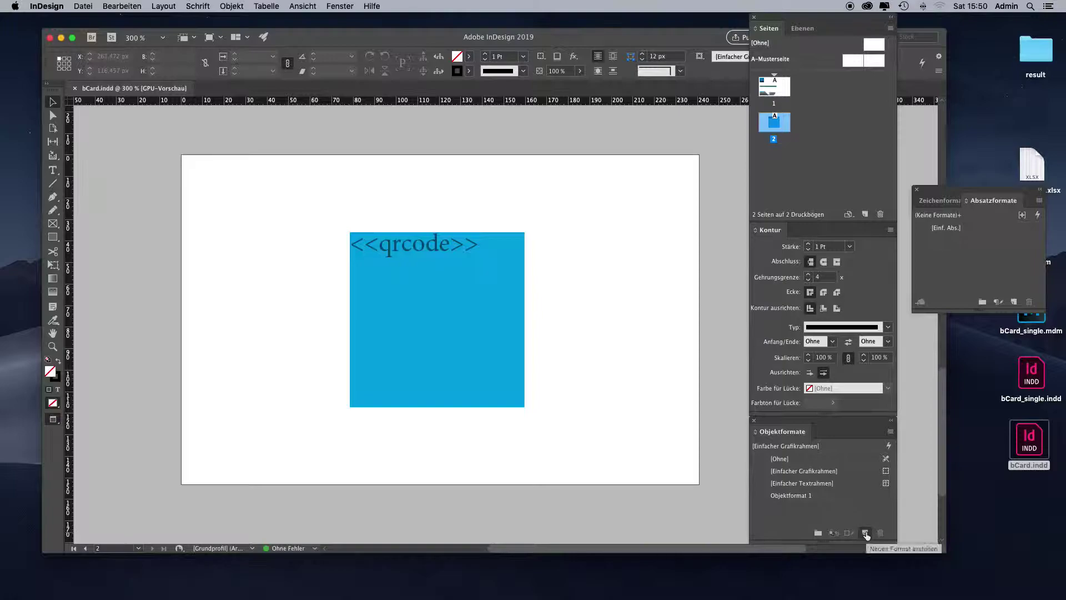
click(792, 496)
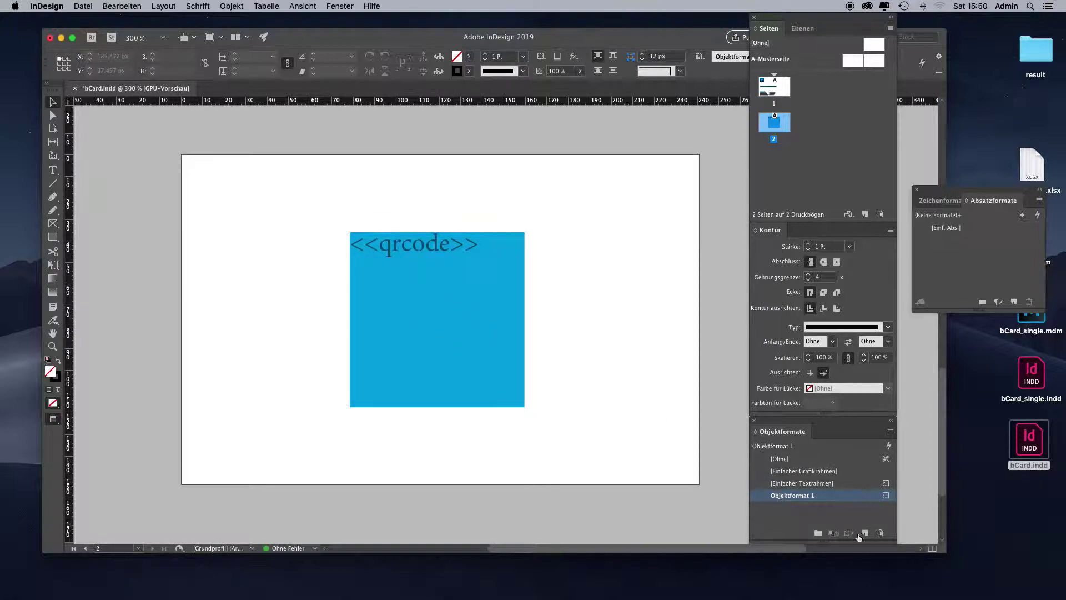
Step: Rename Objektformat 1 to VIP-QR-Code with a red fill and no stroke
double_click(792, 495)
drag(619, 112, 704, 120)
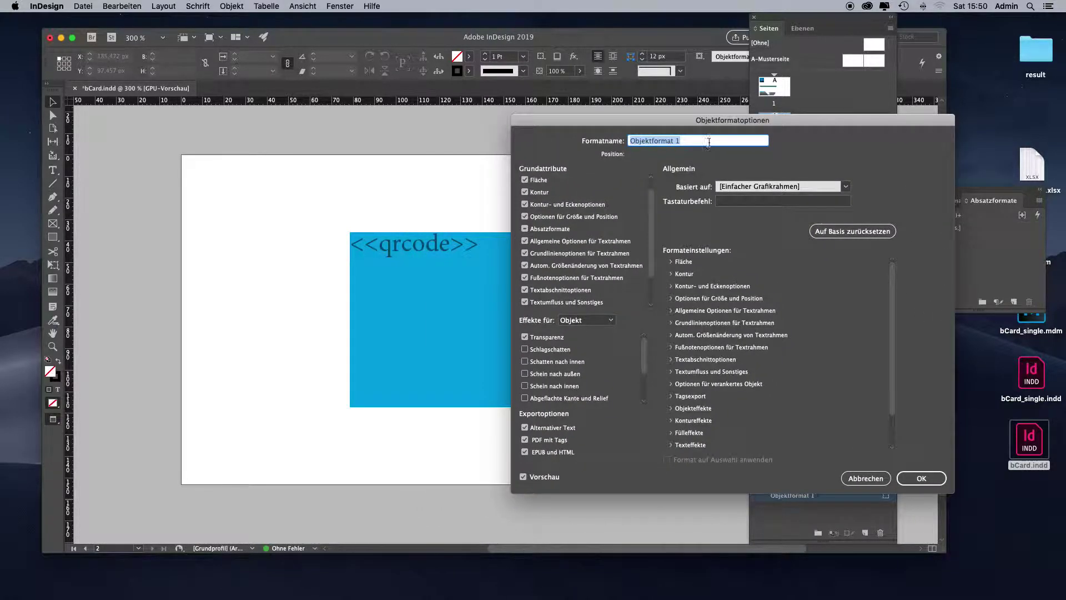
text(VIP-QR-Code)
click(540, 181)
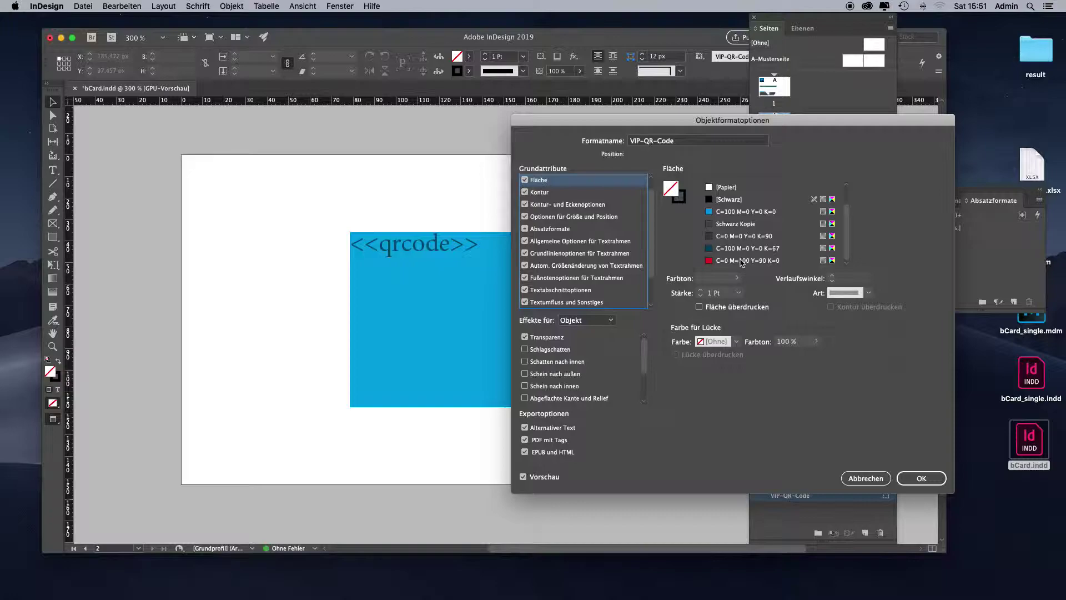
click(743, 261)
click(682, 198)
click(733, 188)
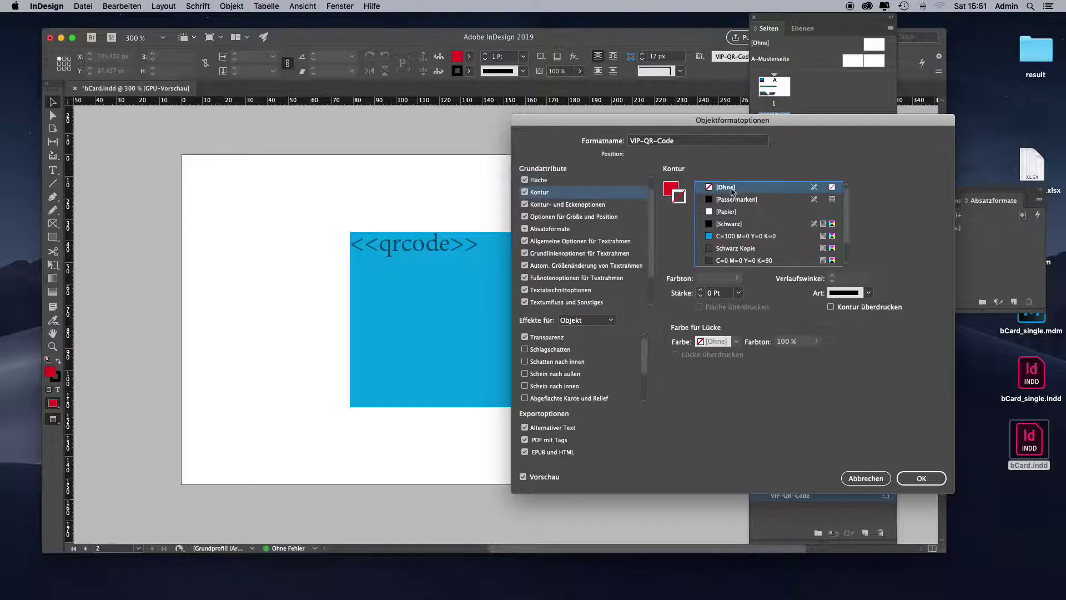
click(921, 478)
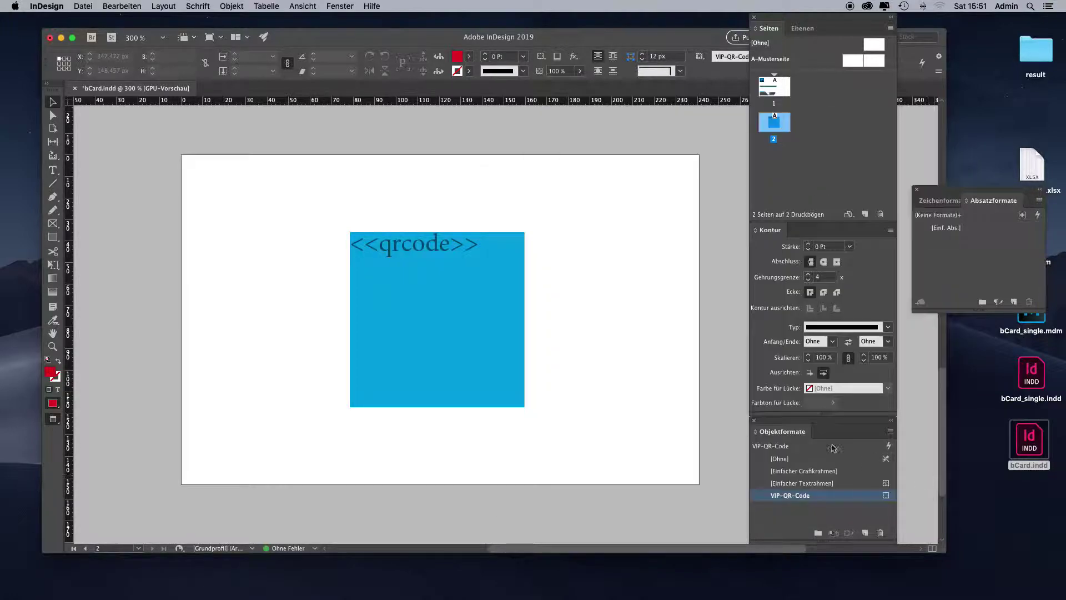
click(496, 291)
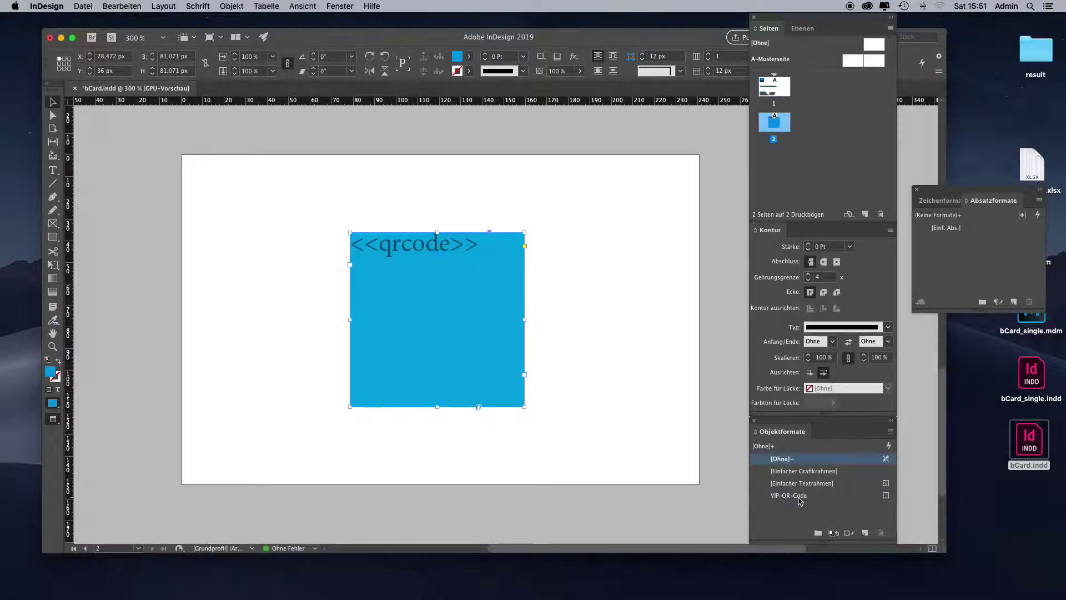
click(799, 496)
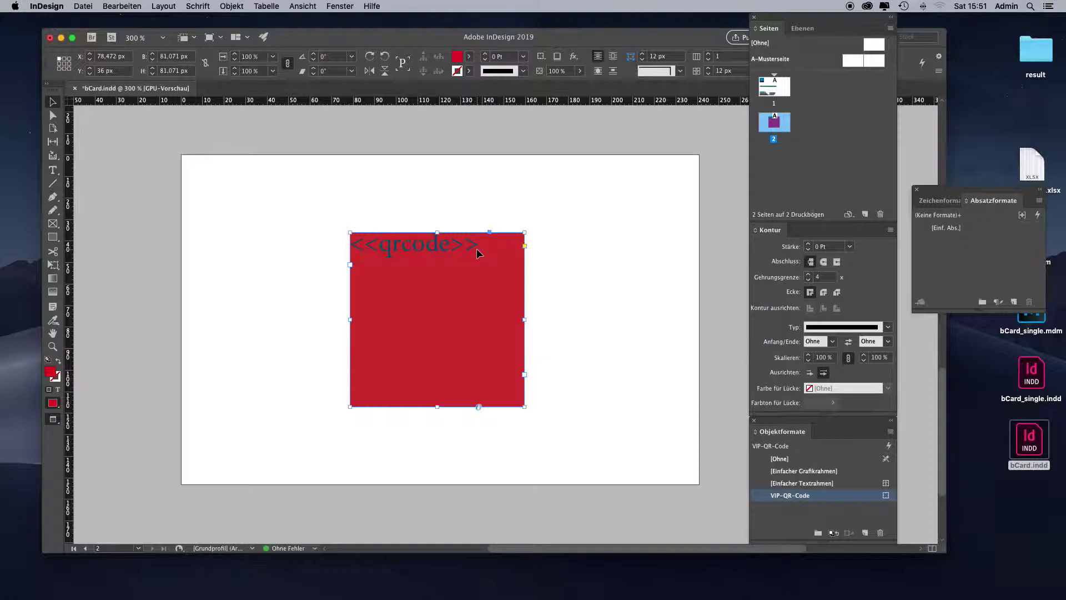
click(595, 279)
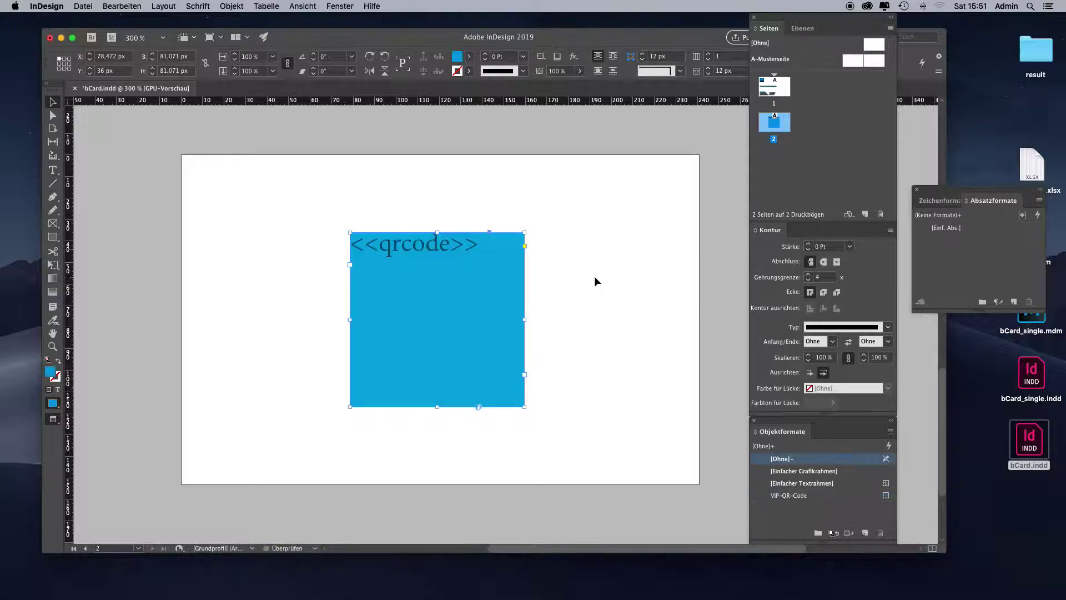
Step: Enable paragraph styles in the VIP-QR-Code object style options
double_click(791, 496)
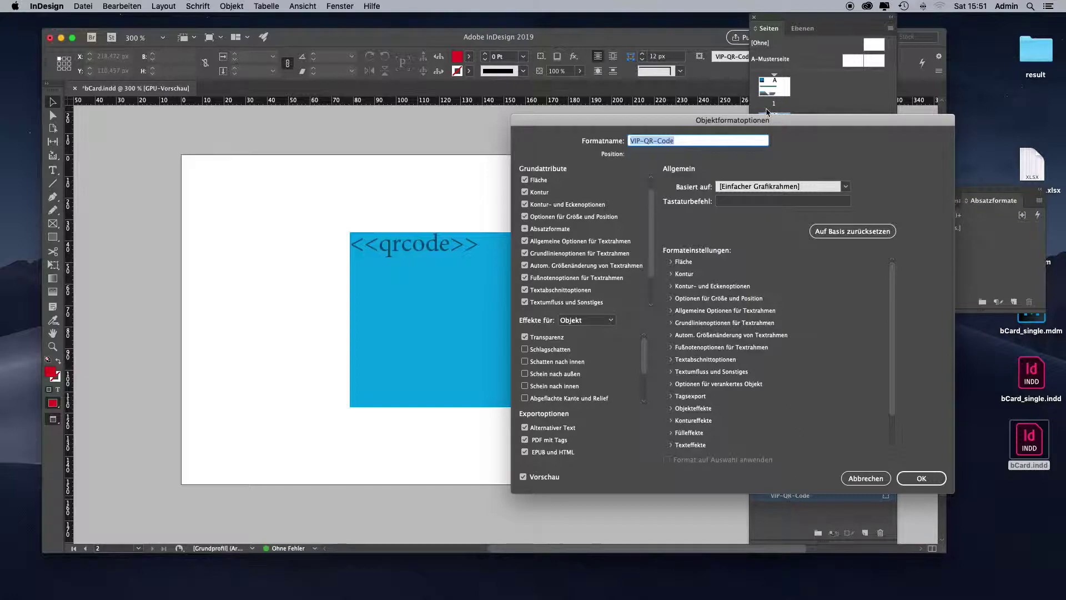
drag(769, 122, 733, 122)
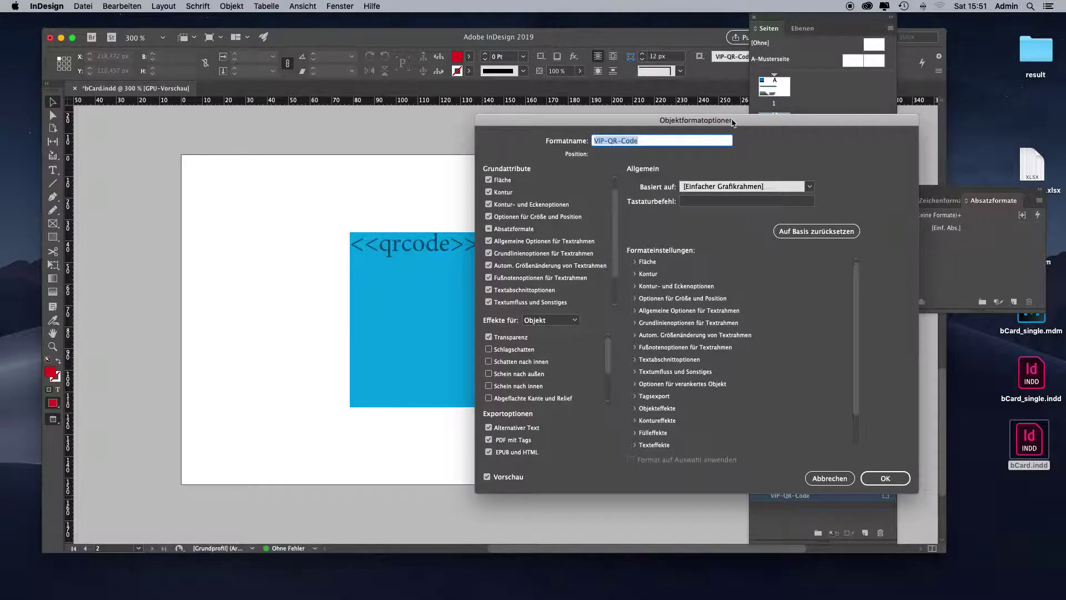
click(518, 232)
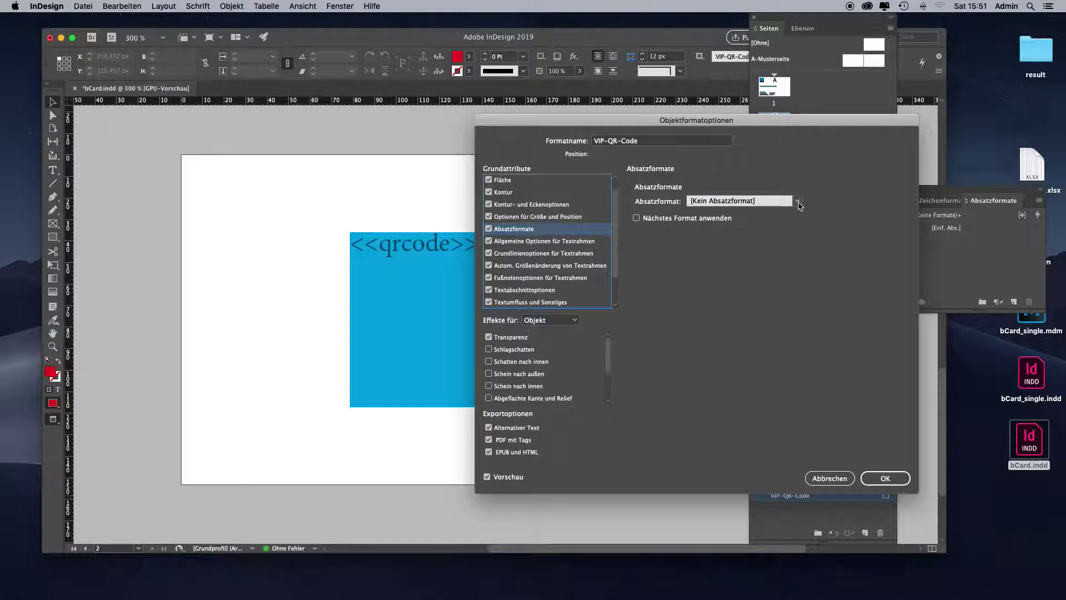
click(759, 202)
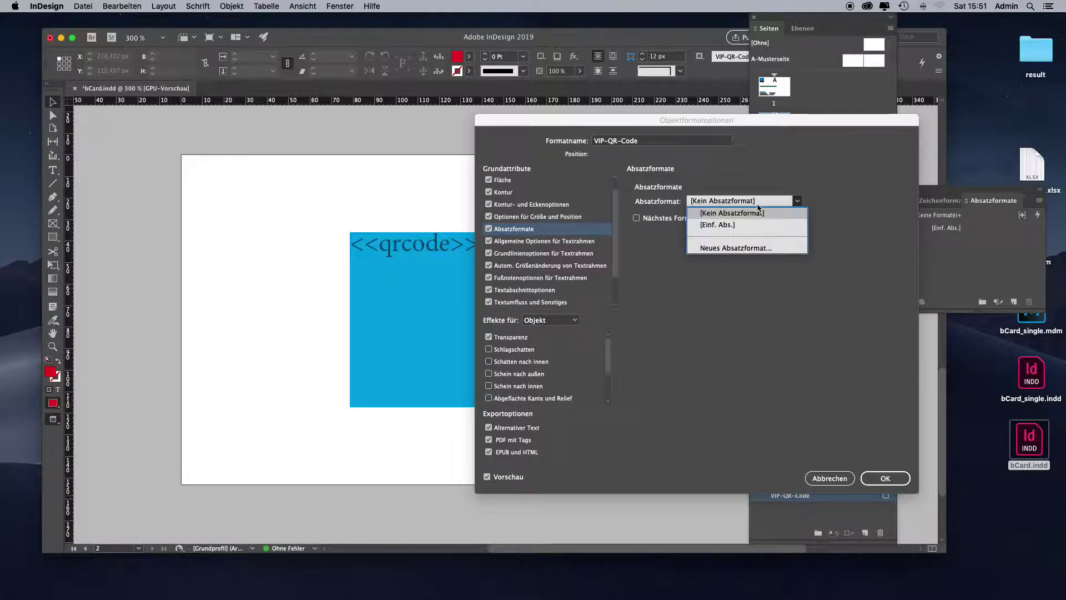
Step: Create and assign a new paragraph style 'White text' with Paper character colour
click(759, 247)
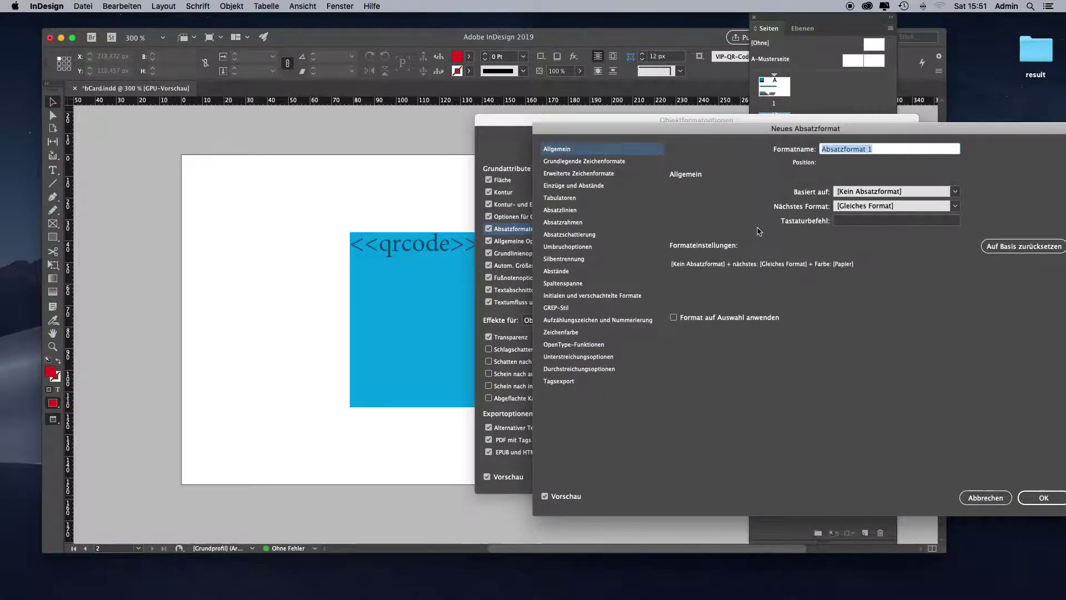
text(White text)
click(557, 332)
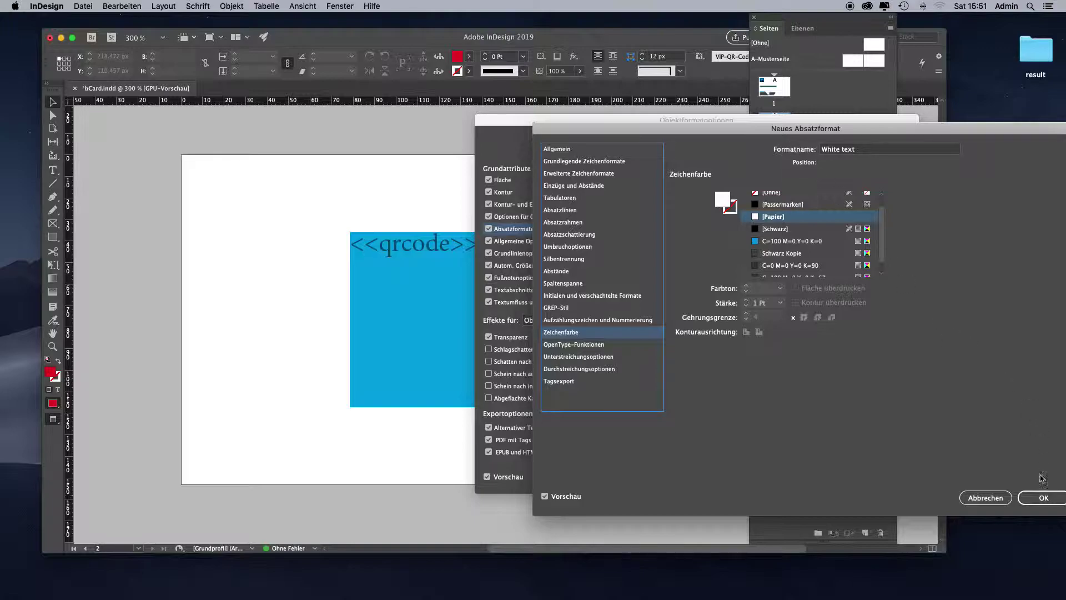
click(1045, 503)
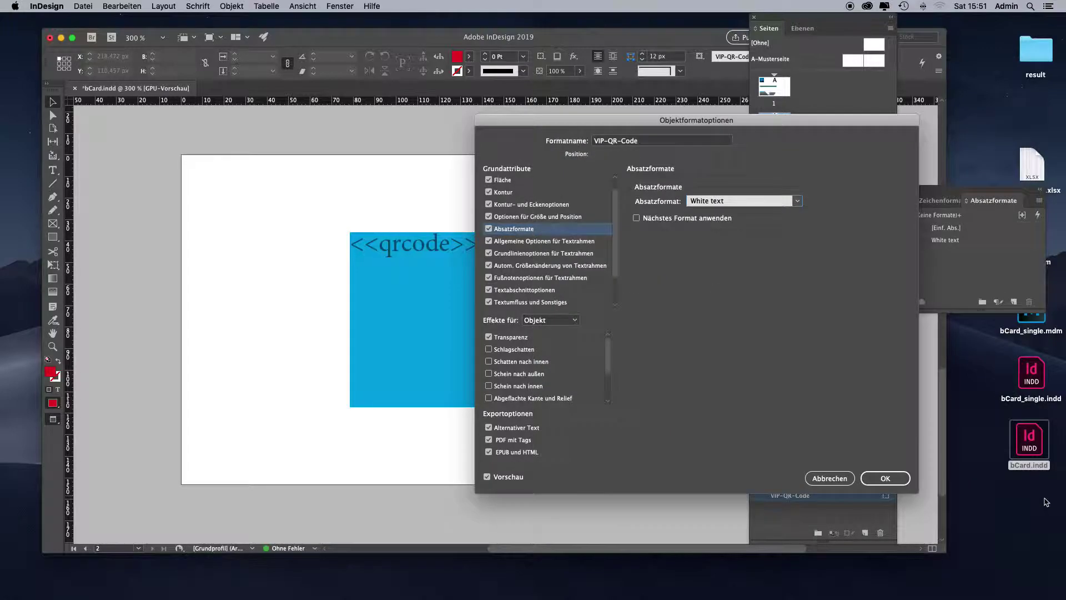
click(873, 481)
Step: Apply VIP-QR-Code to the qrcode frame, undo it, and save bCard.indd
click(490, 322)
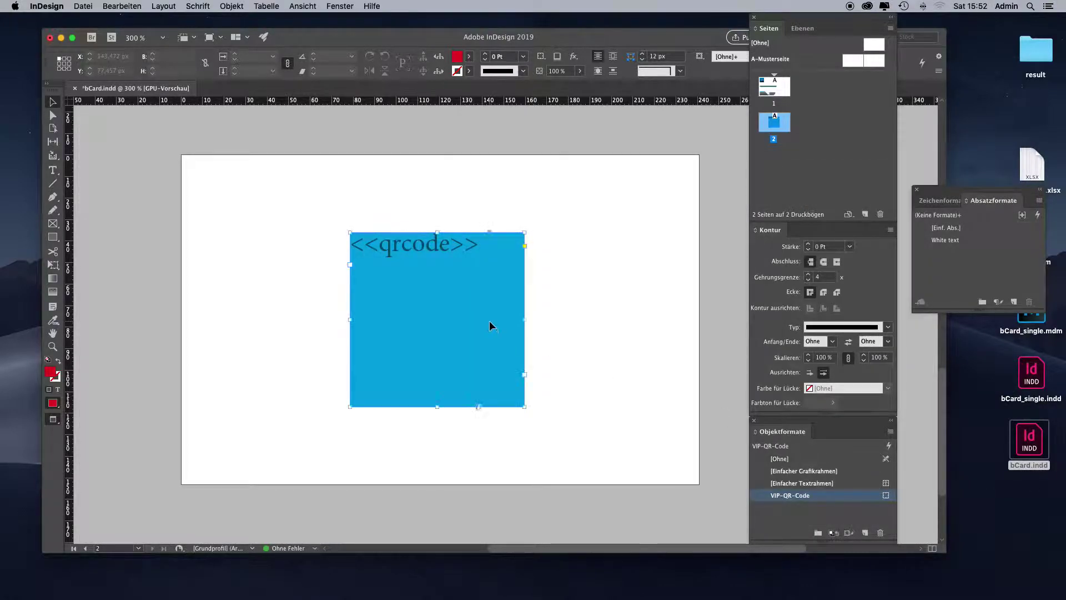
click(790, 495)
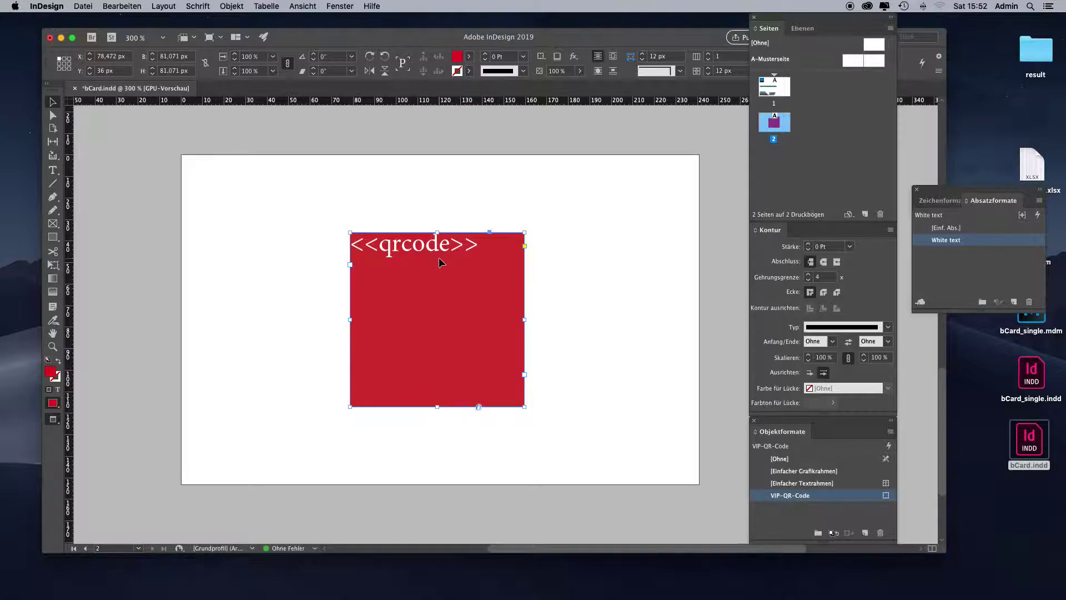
key(super+z)
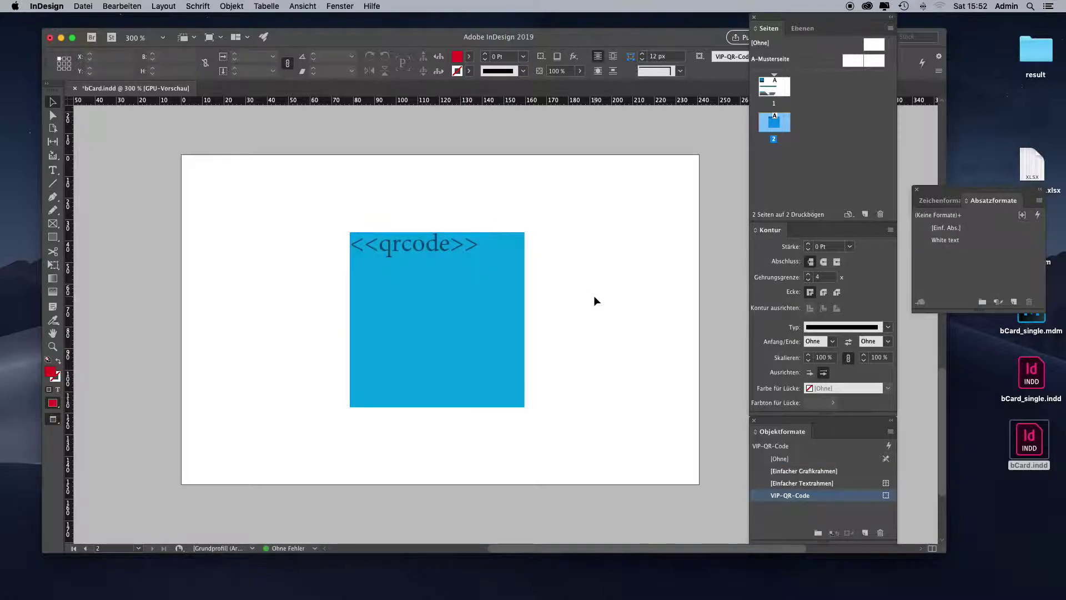
key(super+s)
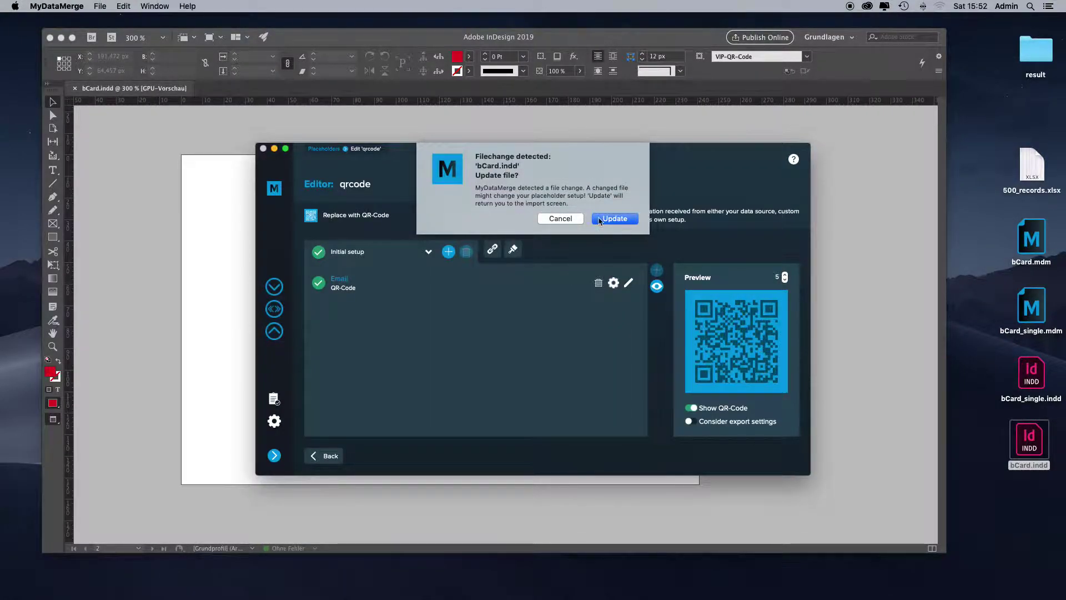
Step: Update the changed bCard.indd in MyDataMerge and open the qrcode placeholder editor
click(615, 220)
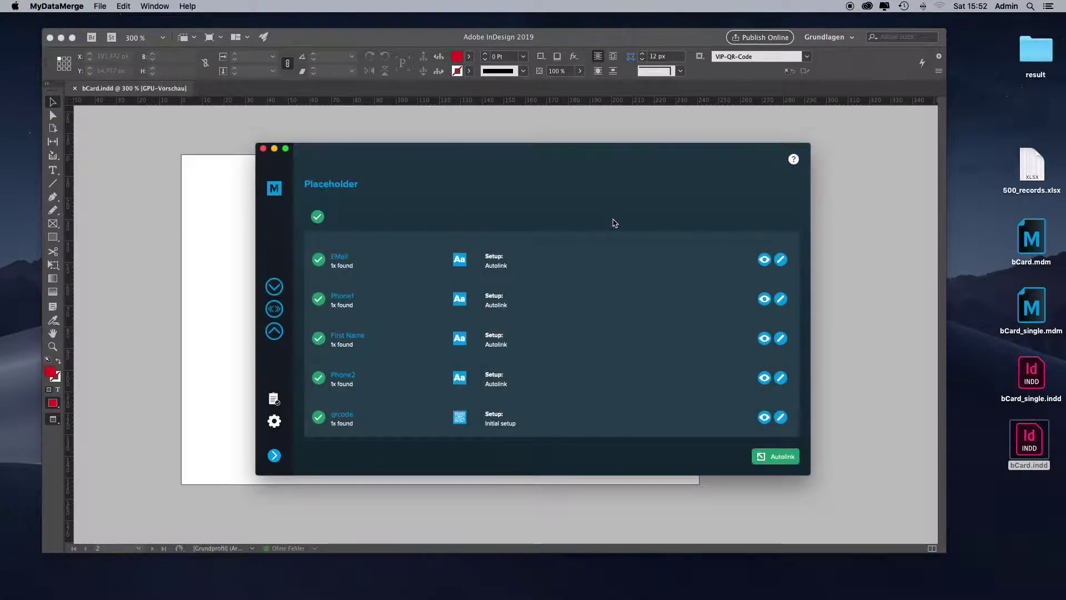
scroll(511, 317, down, 1)
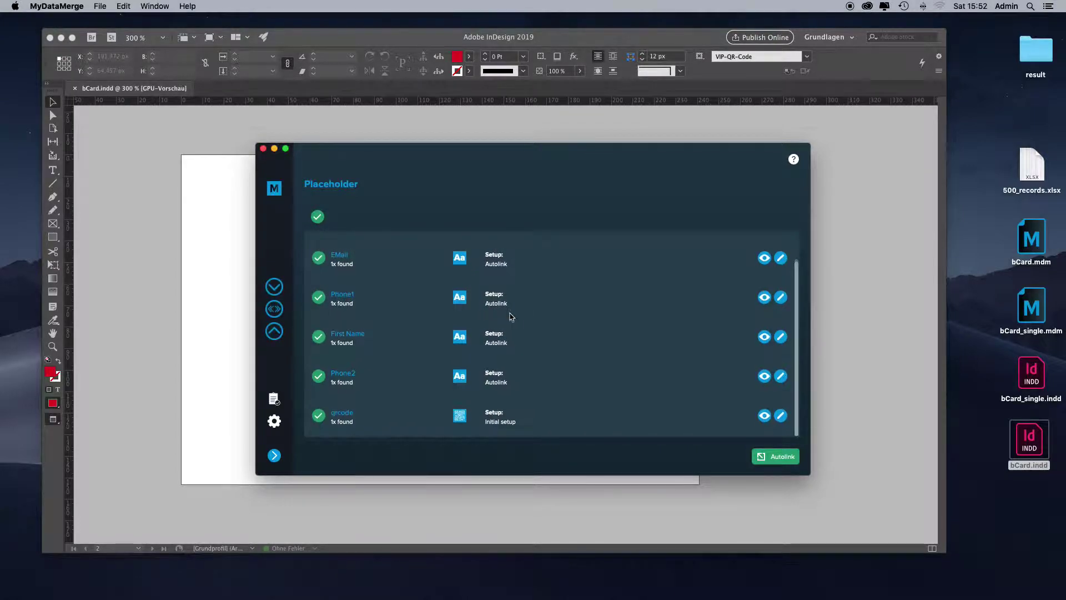
scroll(511, 316, up, 1)
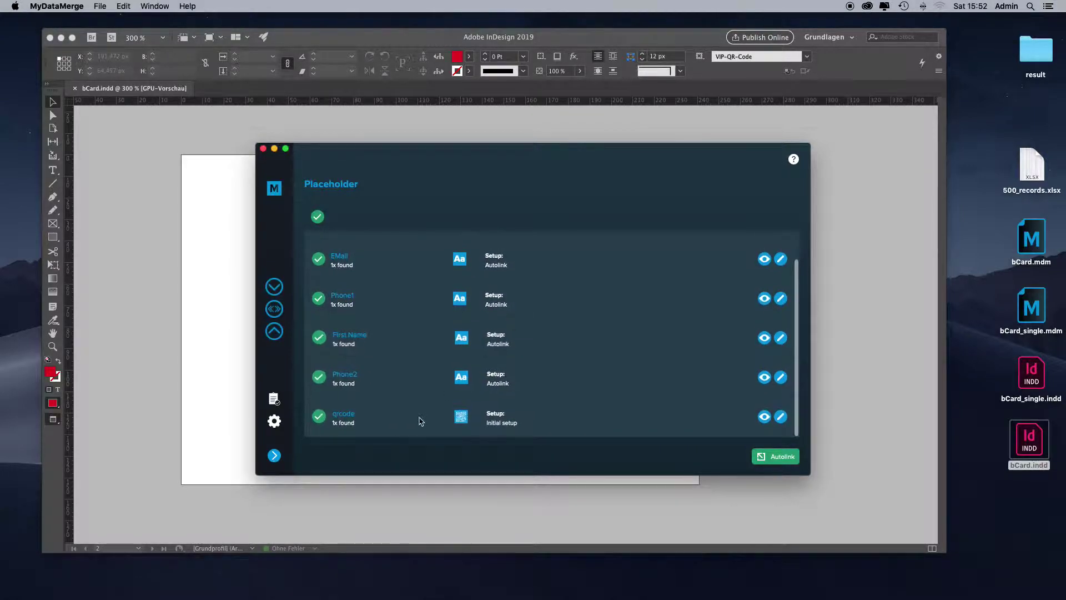
double_click(381, 424)
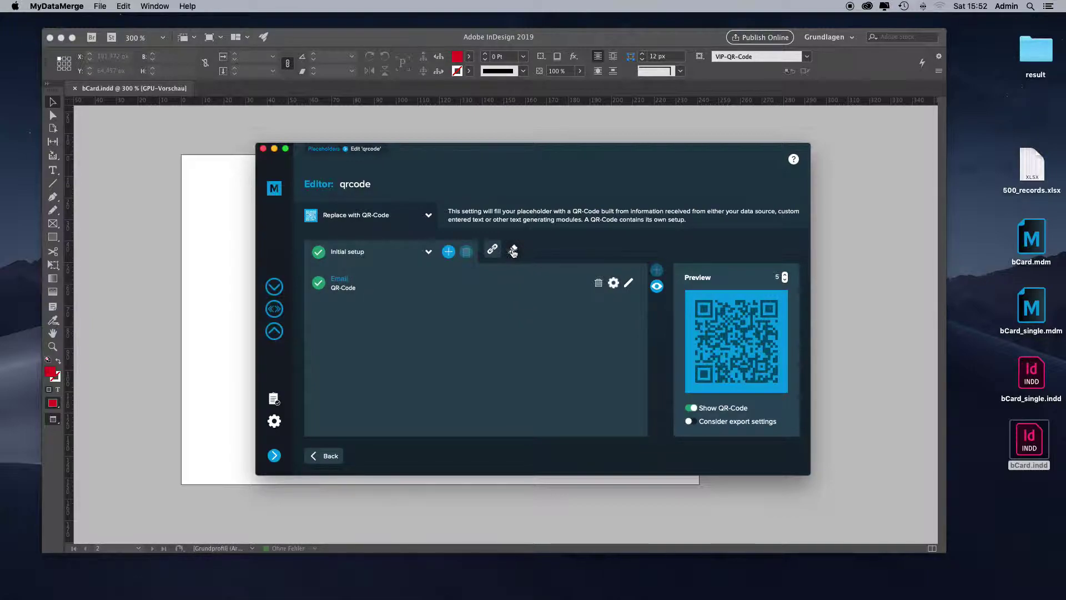
Step: Set the Initial setup's object style to VIP-QR-Code
click(514, 251)
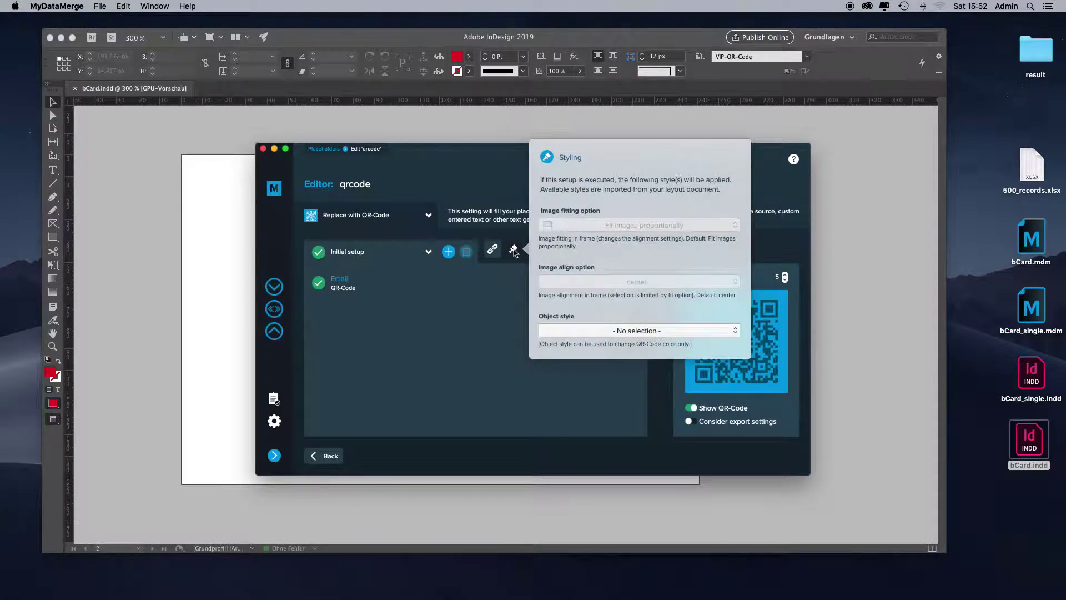
click(561, 331)
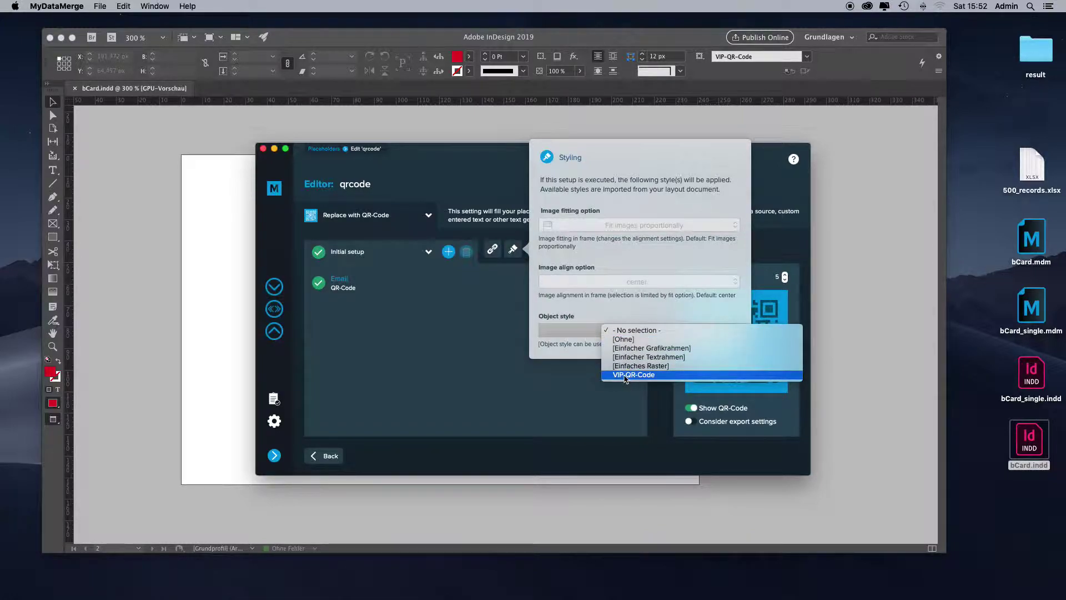
click(625, 375)
click(620, 391)
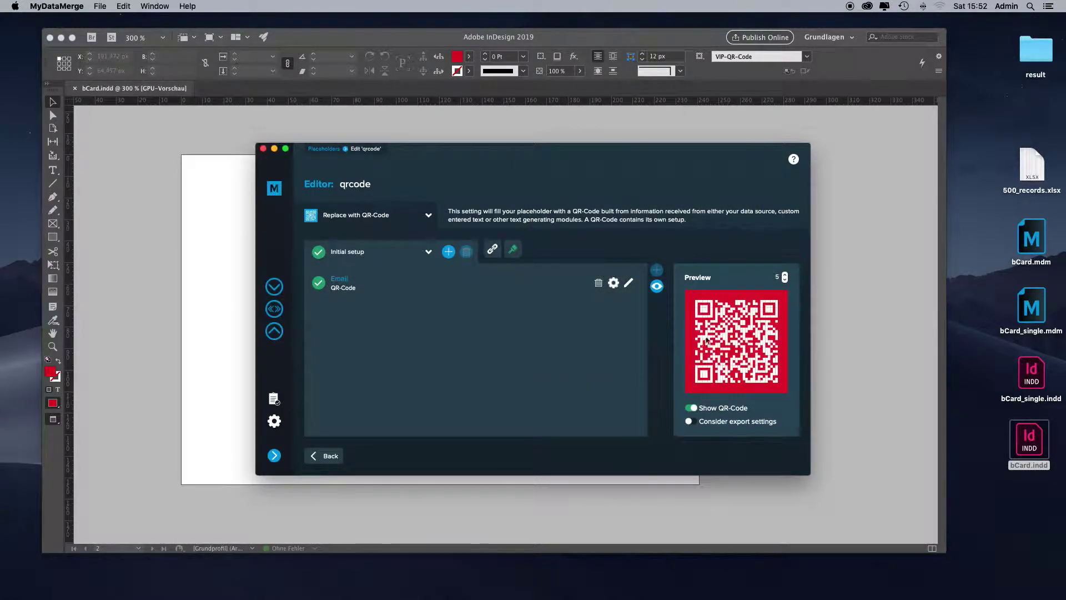
Step: Step the QR code preview back from record 4 down to record 1
click(785, 280)
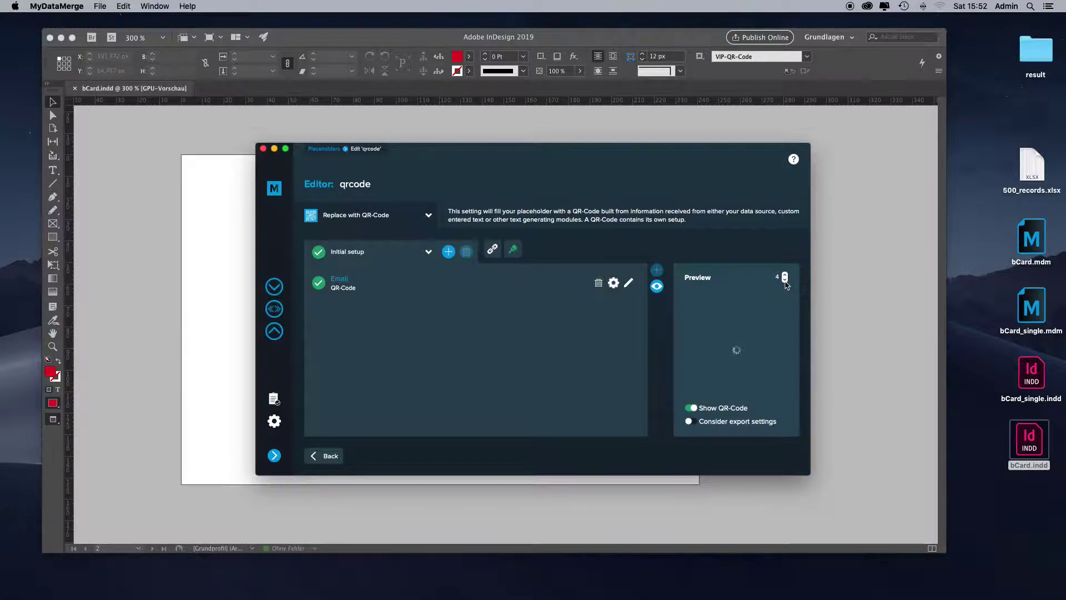
click(785, 280)
click(785, 280)
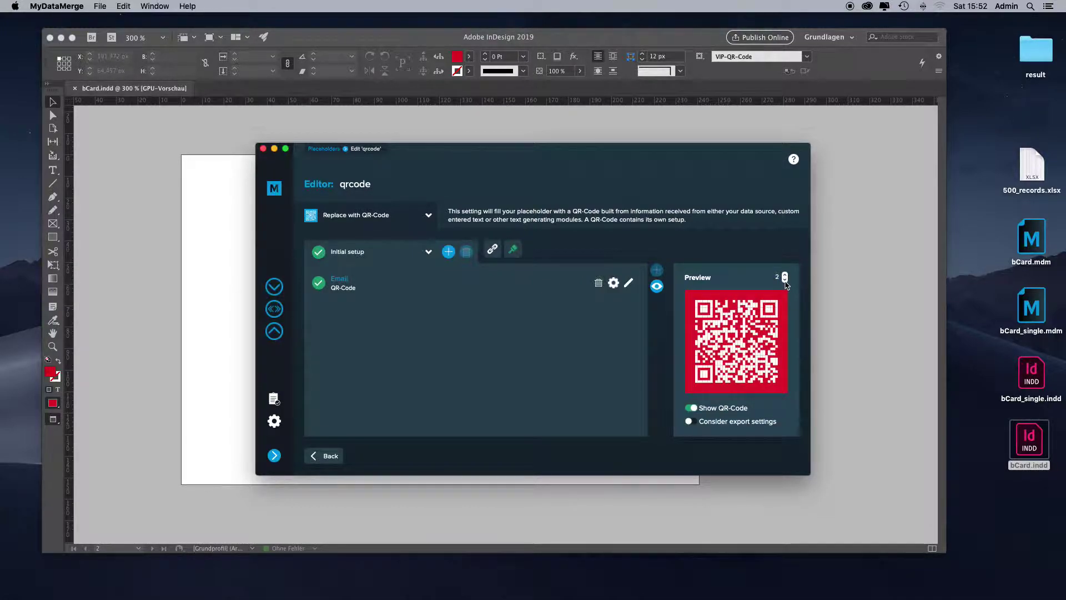
click(786, 280)
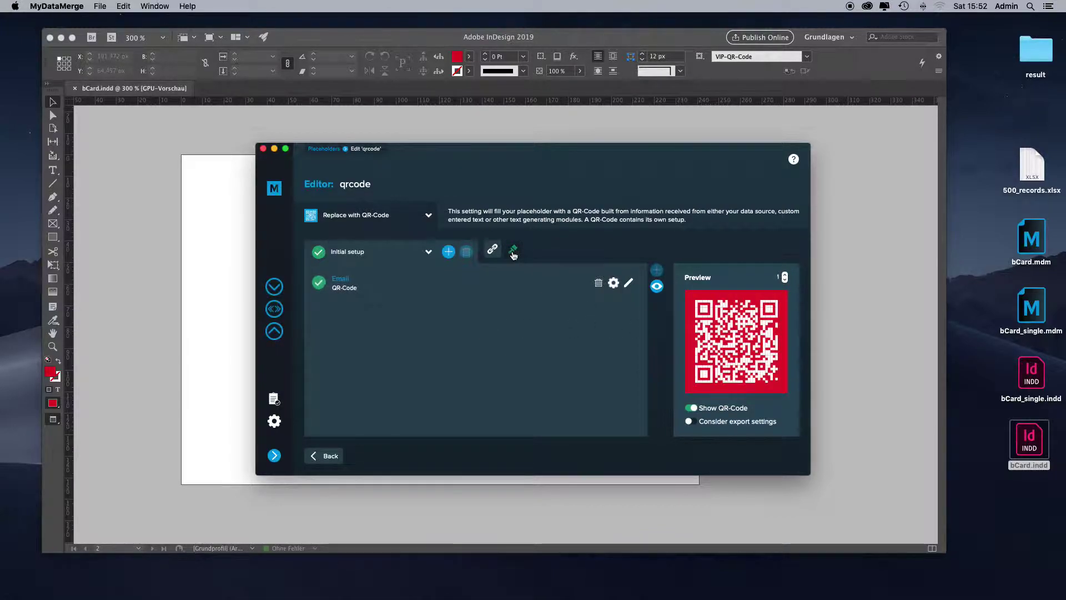
Step: Reset the Initial setup's object style to - No selection -
click(512, 250)
click(593, 330)
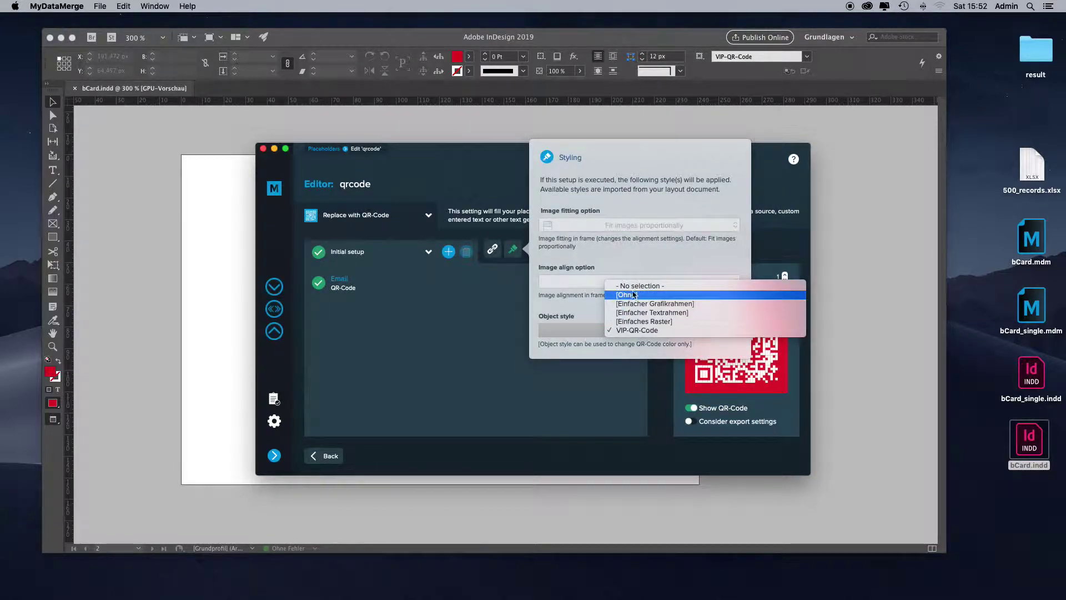
click(610, 281)
click(414, 329)
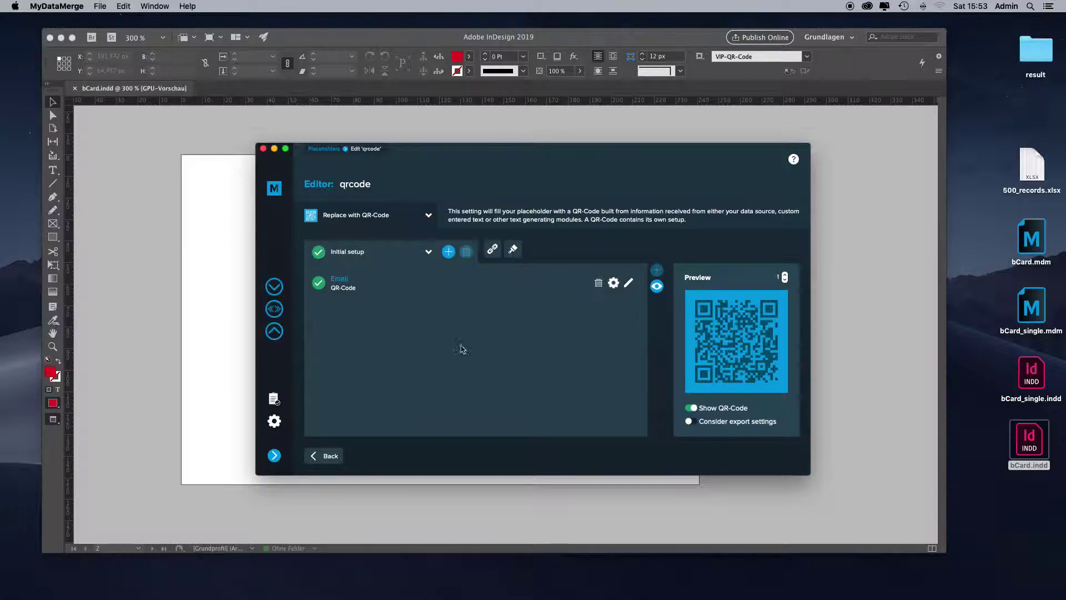
Step: Add a duplicated setup named 'VIP QR-Code'
click(448, 253)
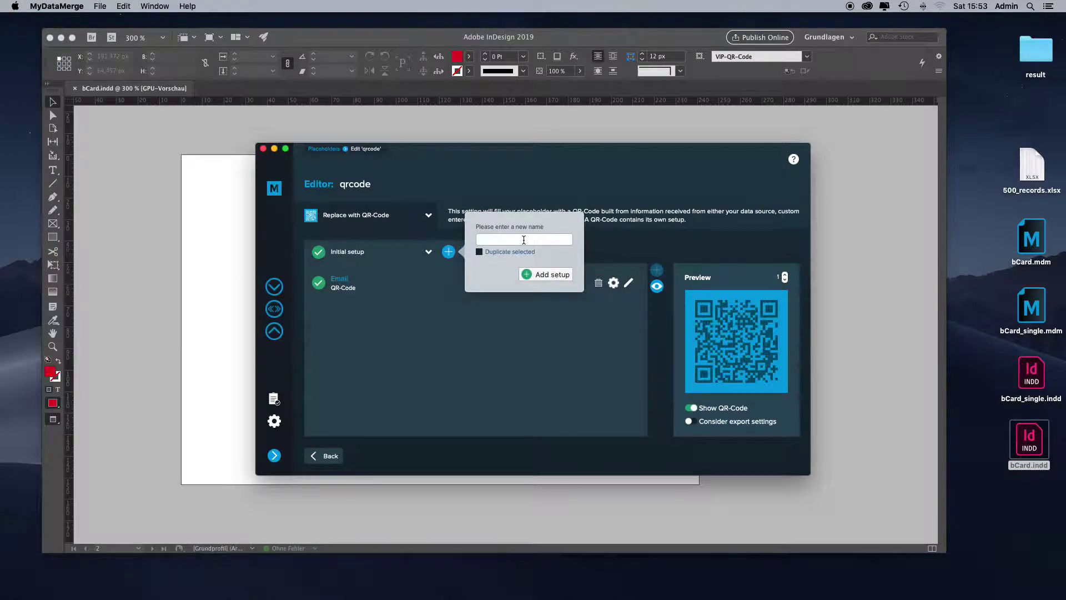
click(504, 254)
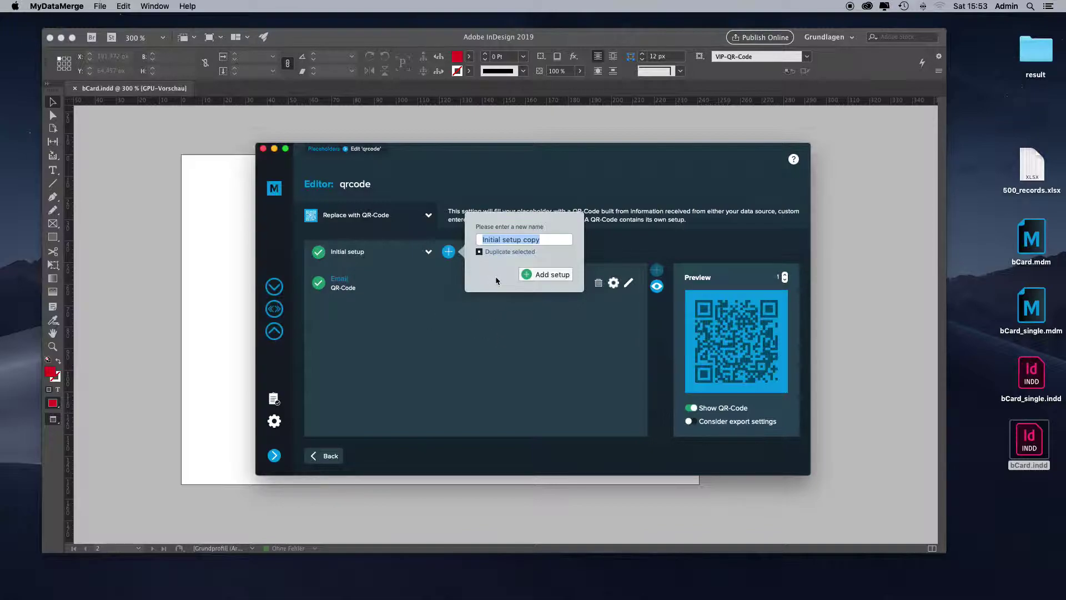
text(VIP QR-Code)
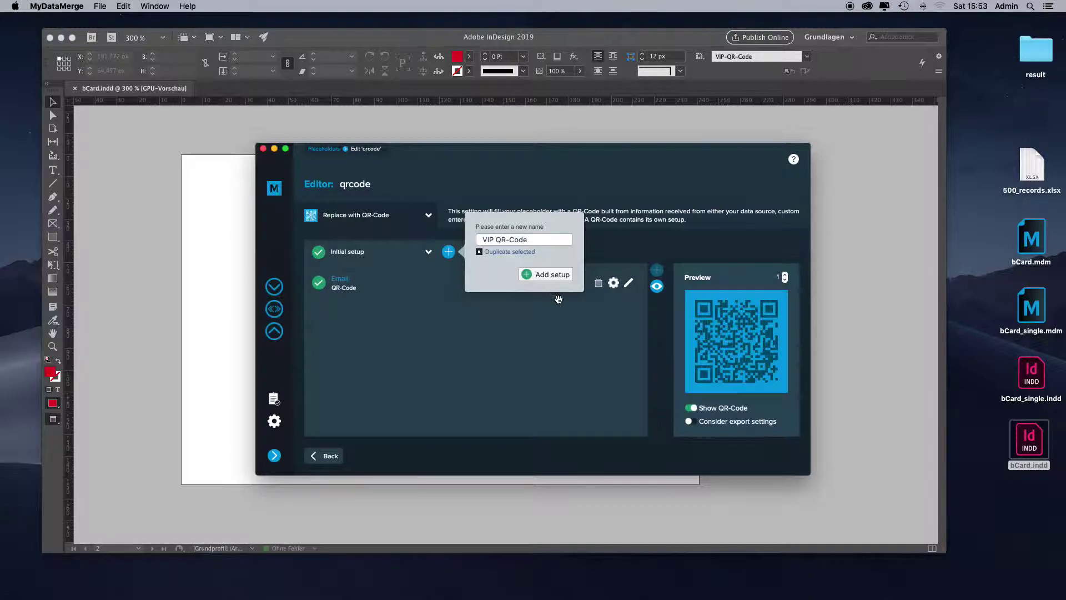
click(547, 274)
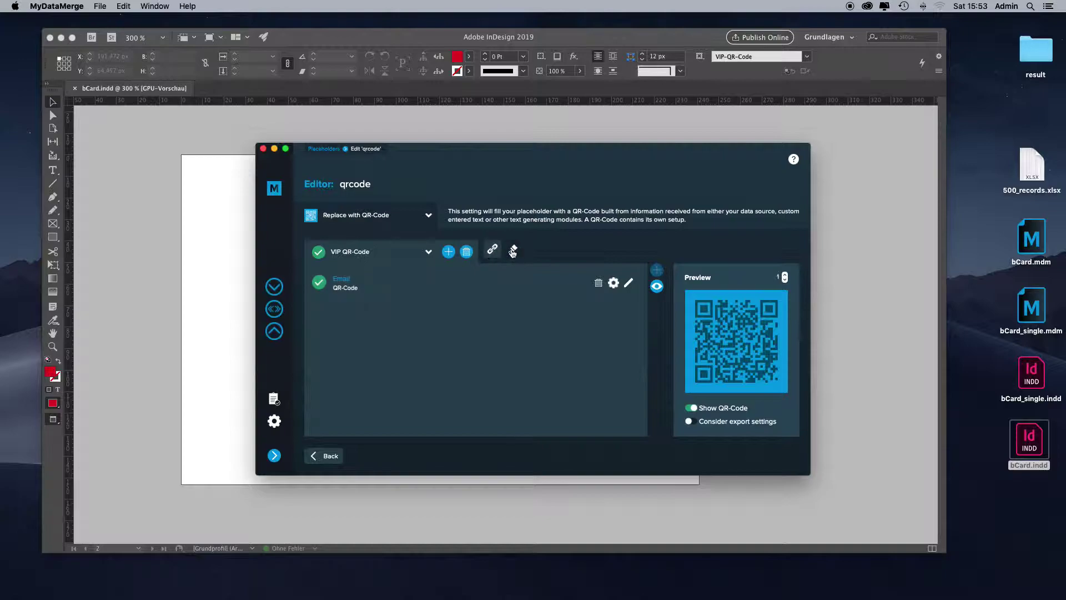
Step: Apply the VIP-QR-Code object style to the VIP QR-Code setup so its code turns red
click(512, 249)
click(636, 330)
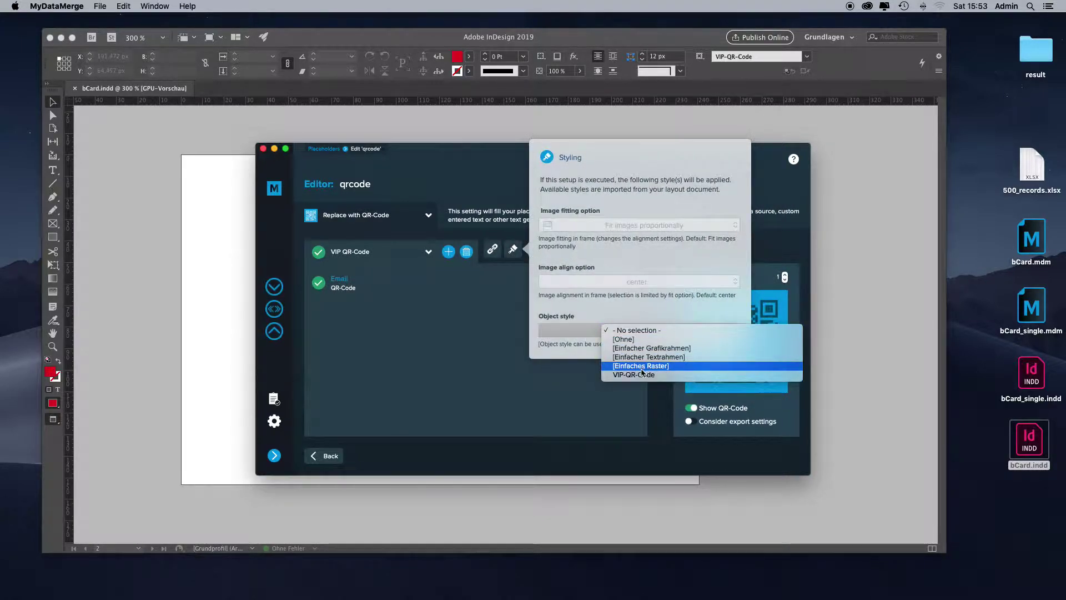
click(636, 375)
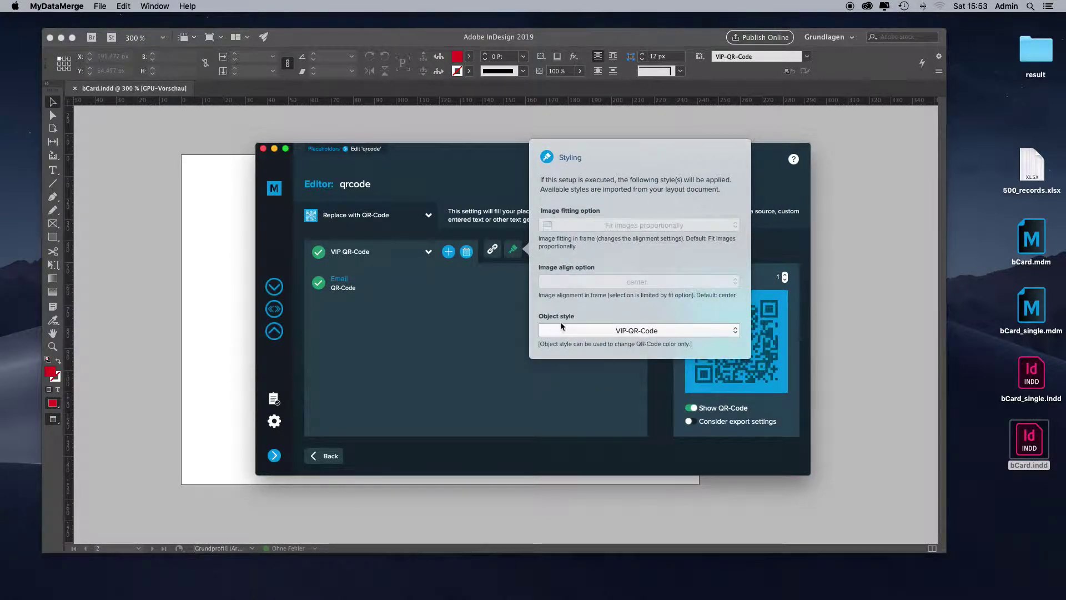
click(503, 312)
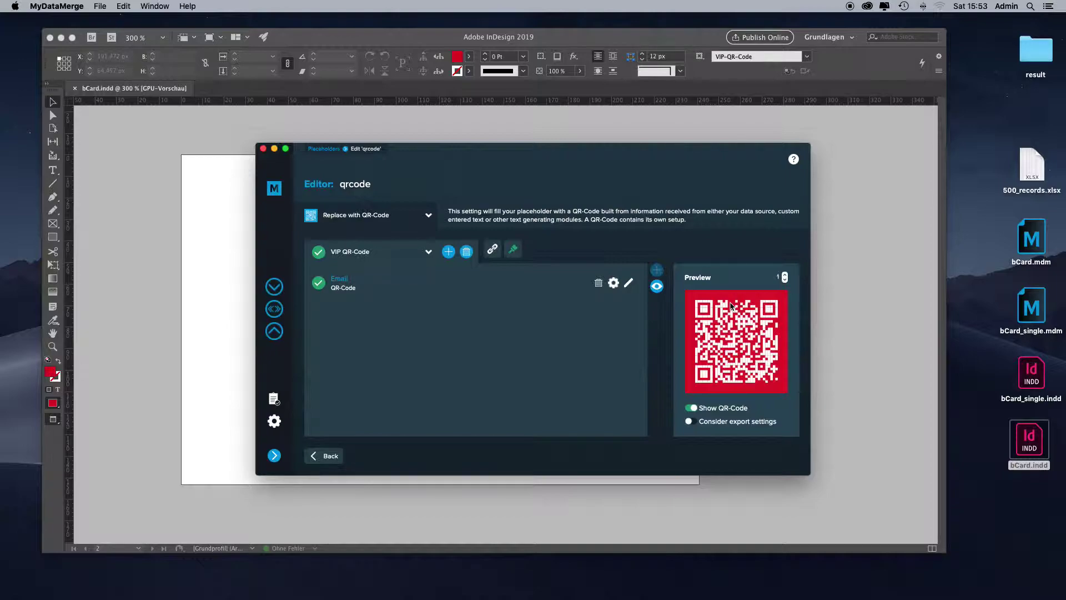
Step: Enable the qrcode process chain and move VIP QR-Code ahead of Initial setup
click(492, 249)
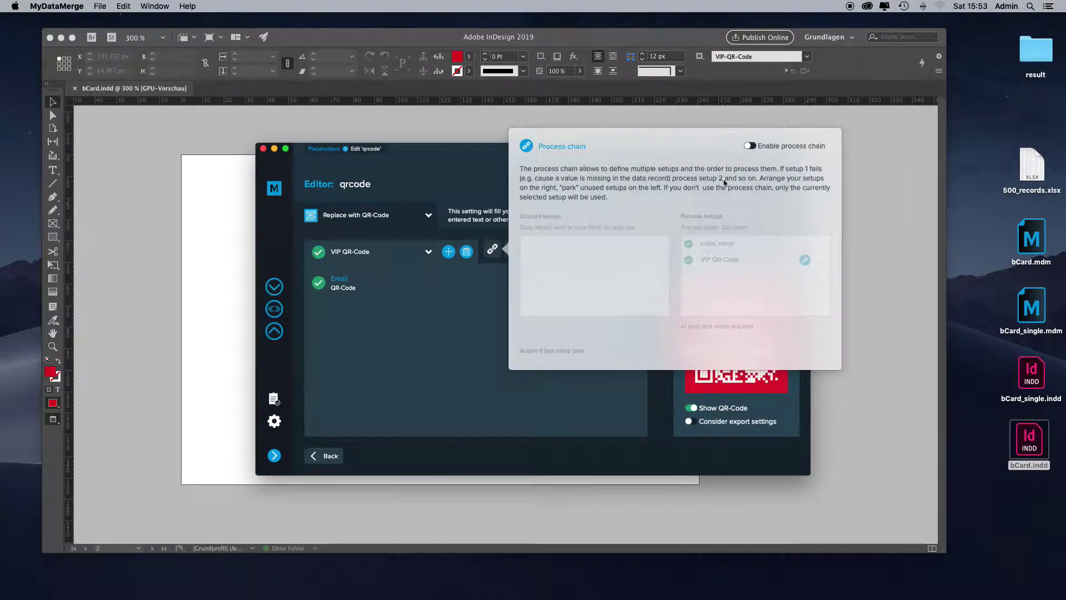
click(776, 146)
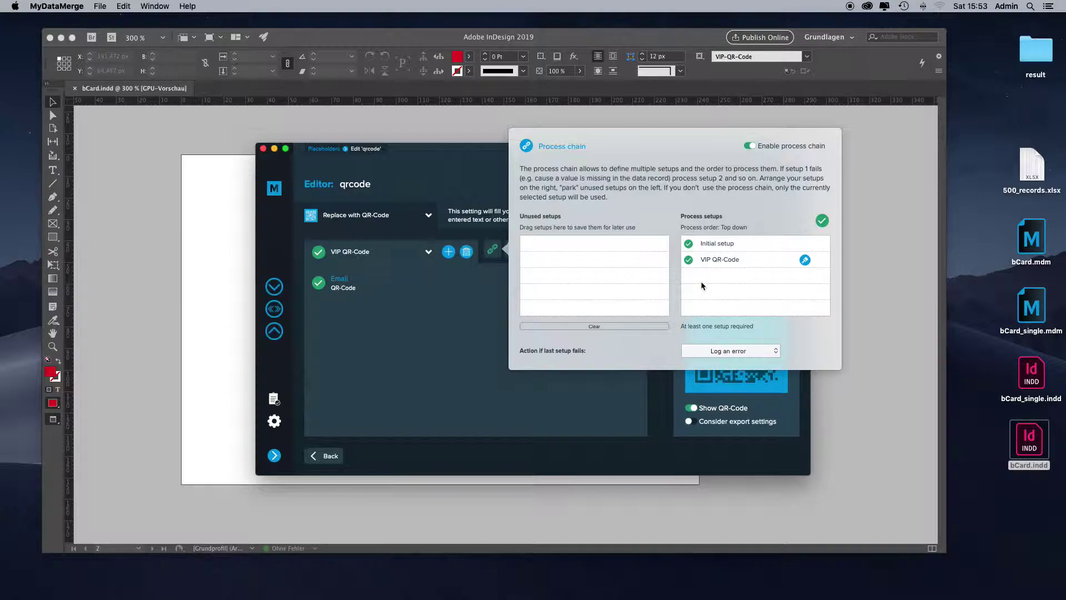
drag(700, 260, 724, 240)
Step: Add an enabled condition to the VIP QR-Code setup: field VIP is YES
click(499, 272)
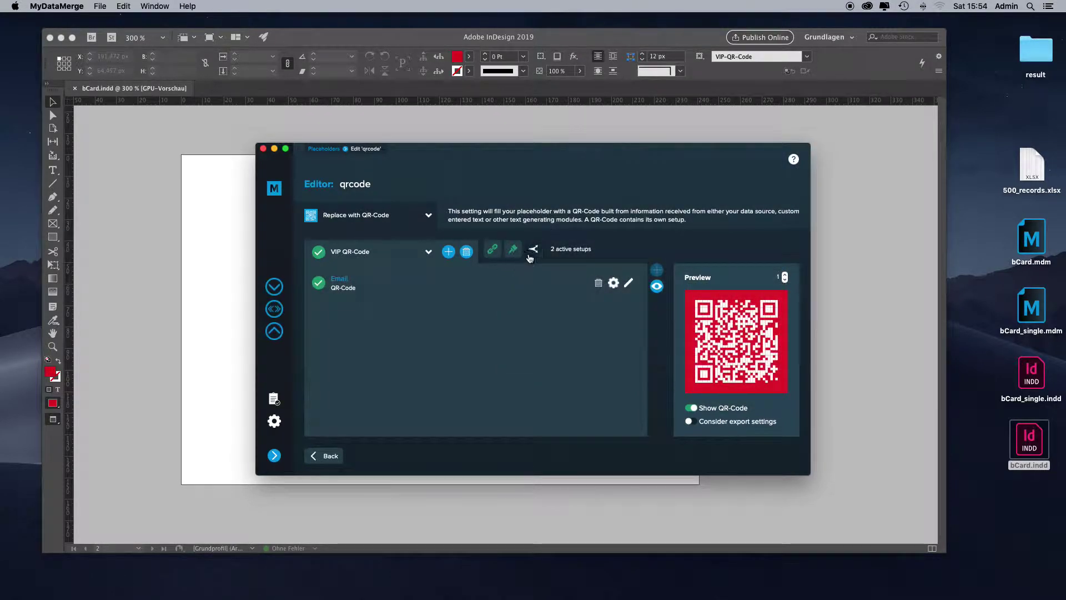
click(535, 252)
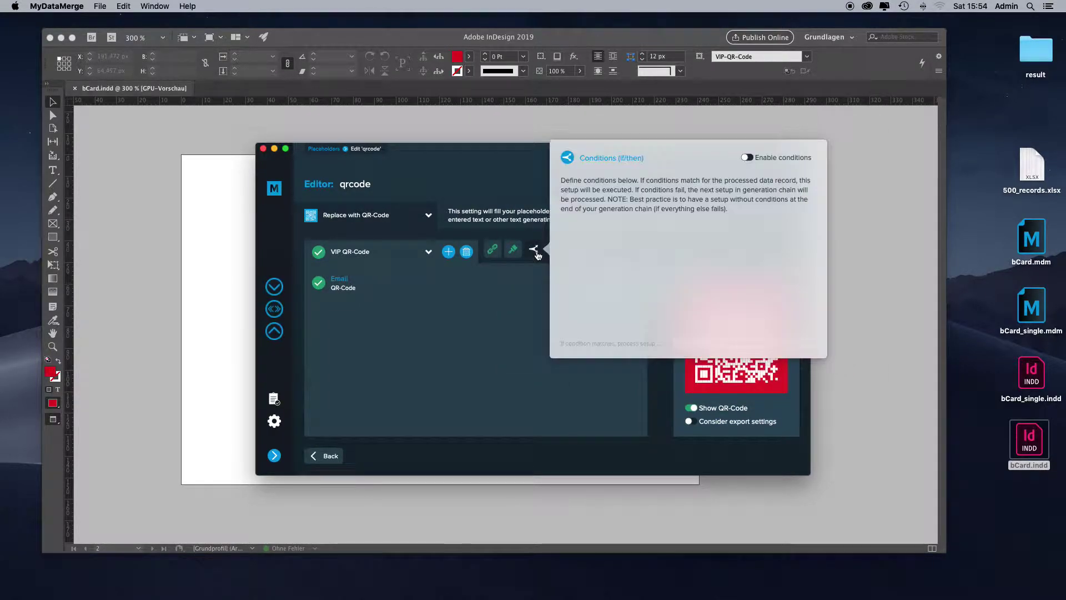
click(783, 159)
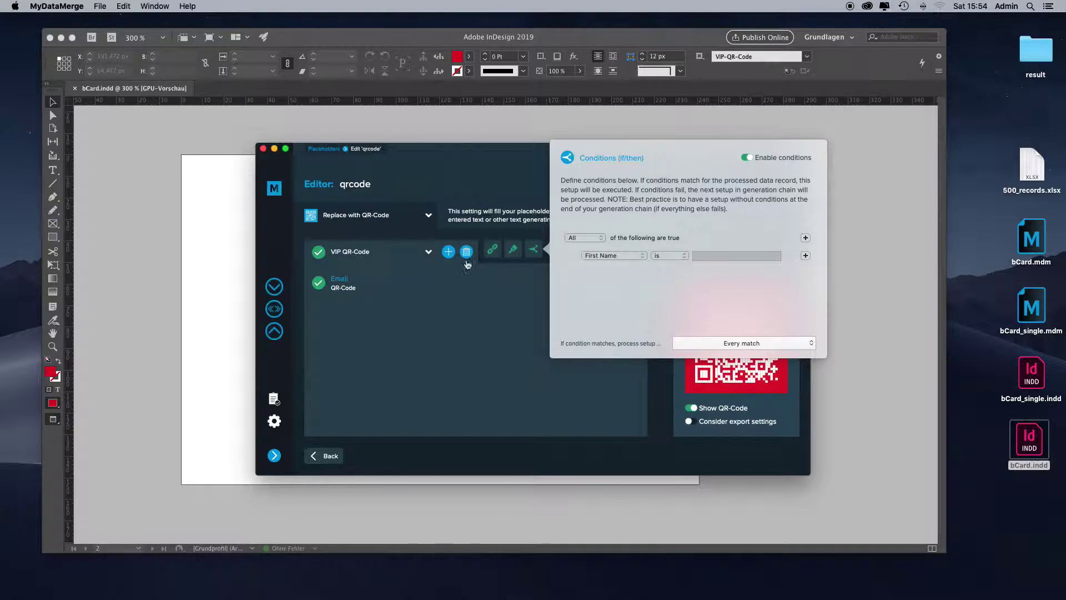
click(612, 256)
click(598, 371)
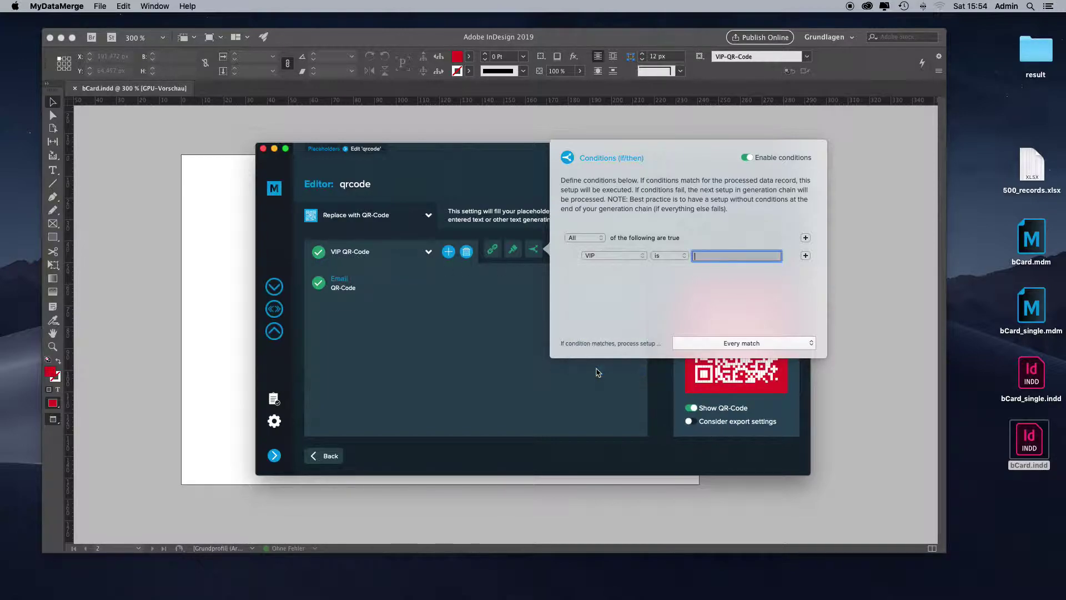
click(448, 381)
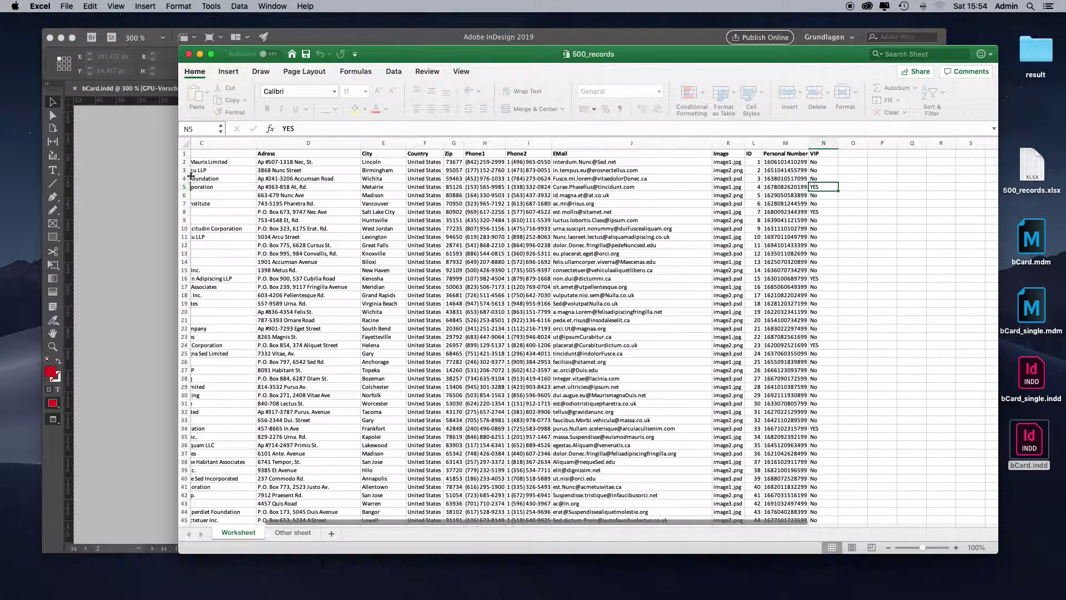
Step: Check the VIP values in cells N3, N4 and N5 of 500_records, then minimize Excel
scroll(200, 167, left, 5)
click(184, 162)
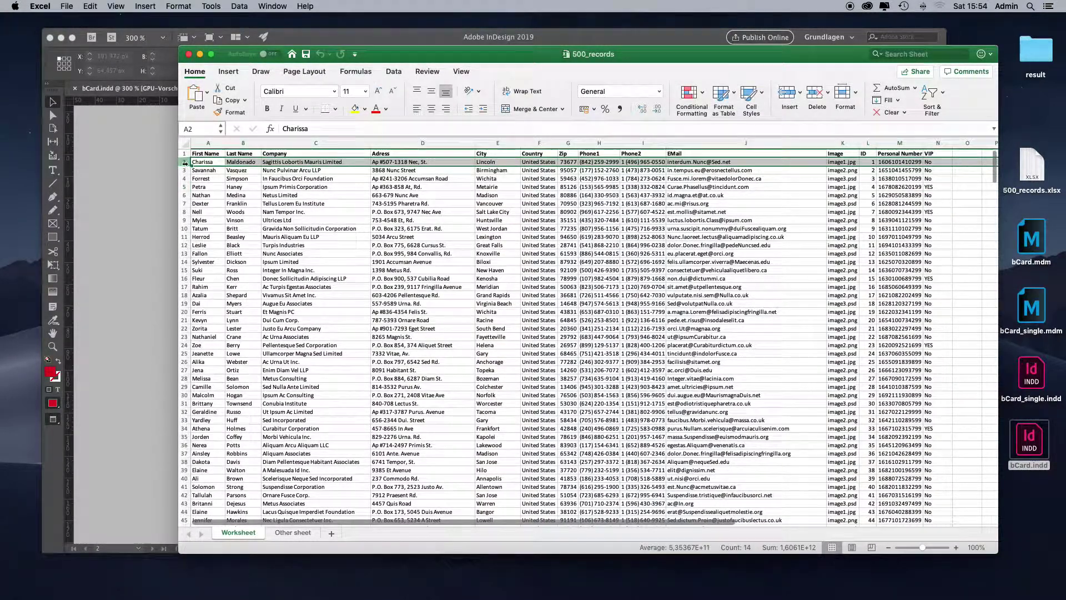
click(932, 170)
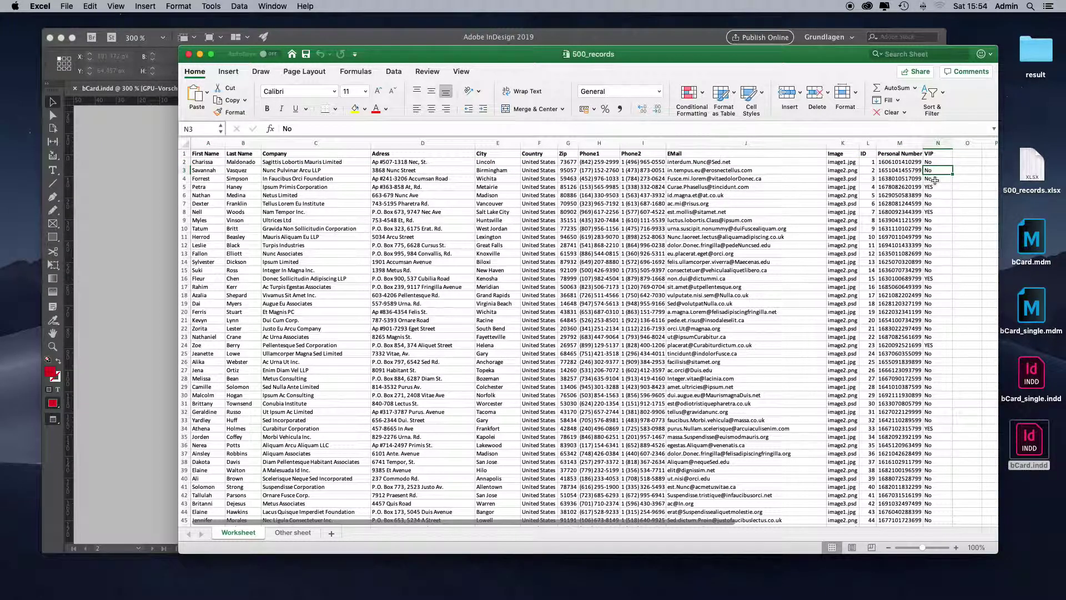
click(934, 179)
click(934, 187)
click(200, 55)
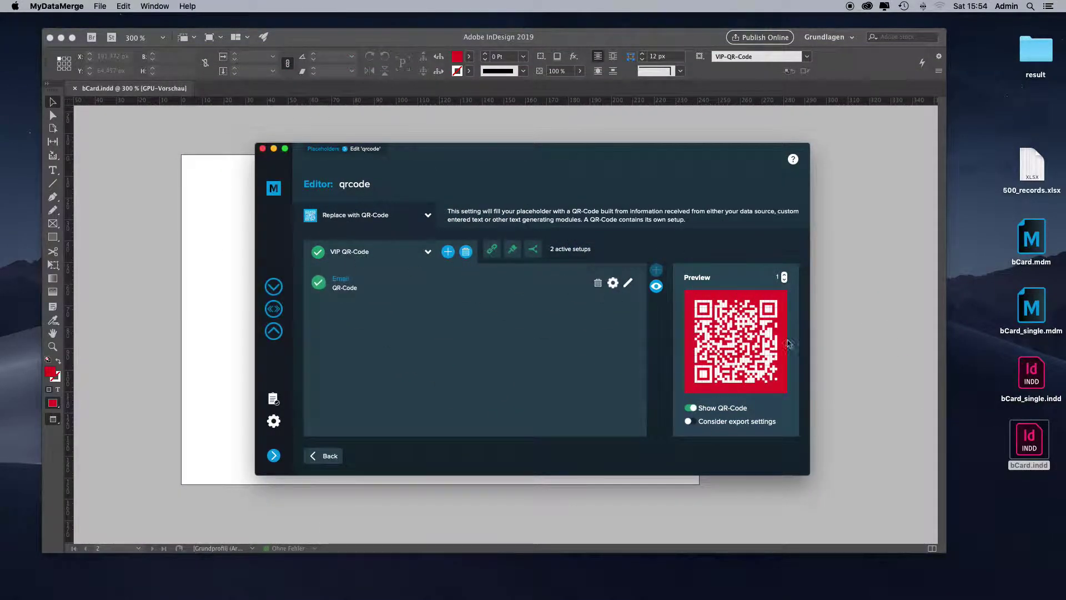
Step: Step the QR preview from record 1 to record 4, comparing blue non-VIP and red VIP codes
click(784, 275)
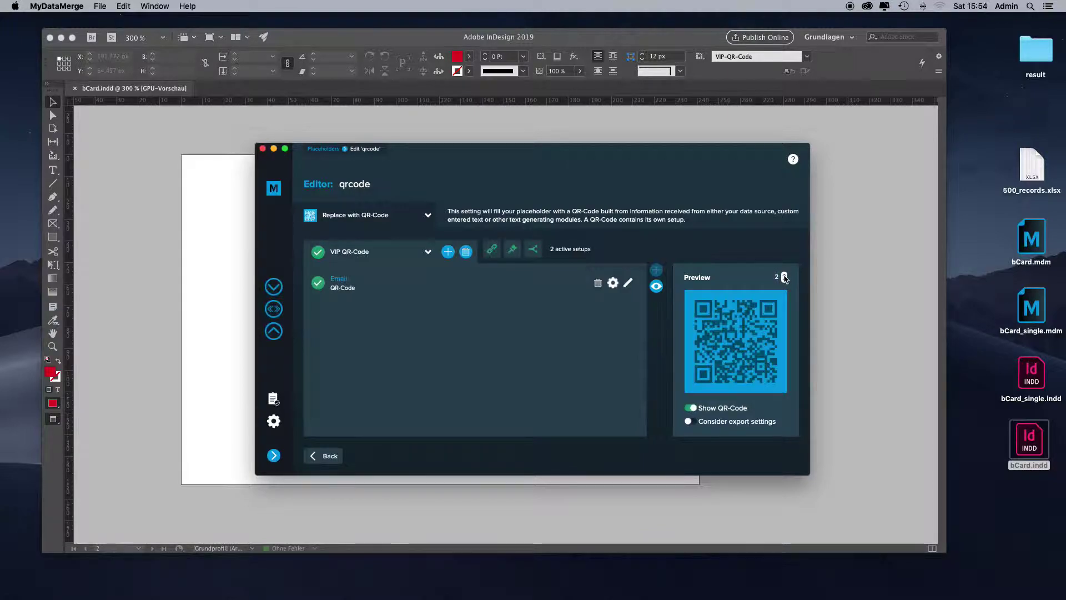
click(784, 277)
click(785, 278)
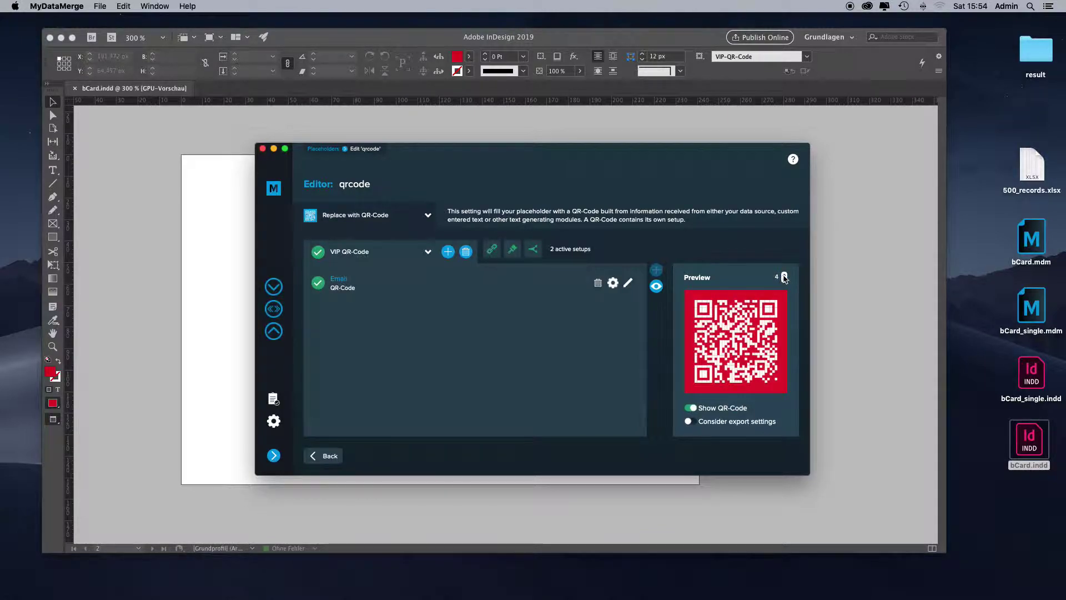
Step: Set the export range to records 1-5
click(274, 331)
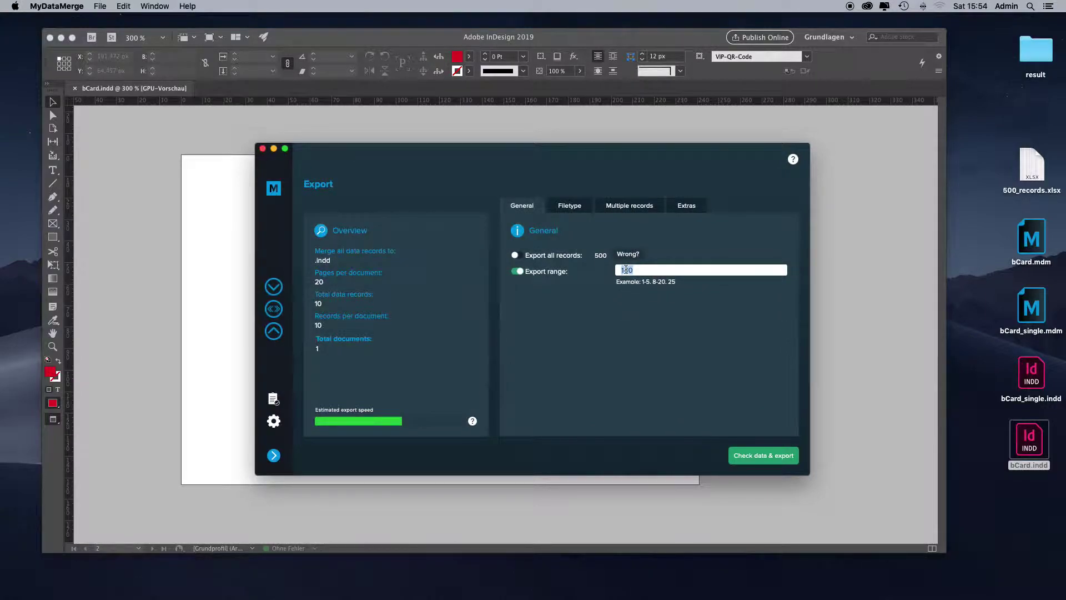
click(634, 270)
drag(626, 270, 672, 270)
text(5)
Step: Check the data and export into the result folder
click(771, 455)
scroll(451, 272, down, 5)
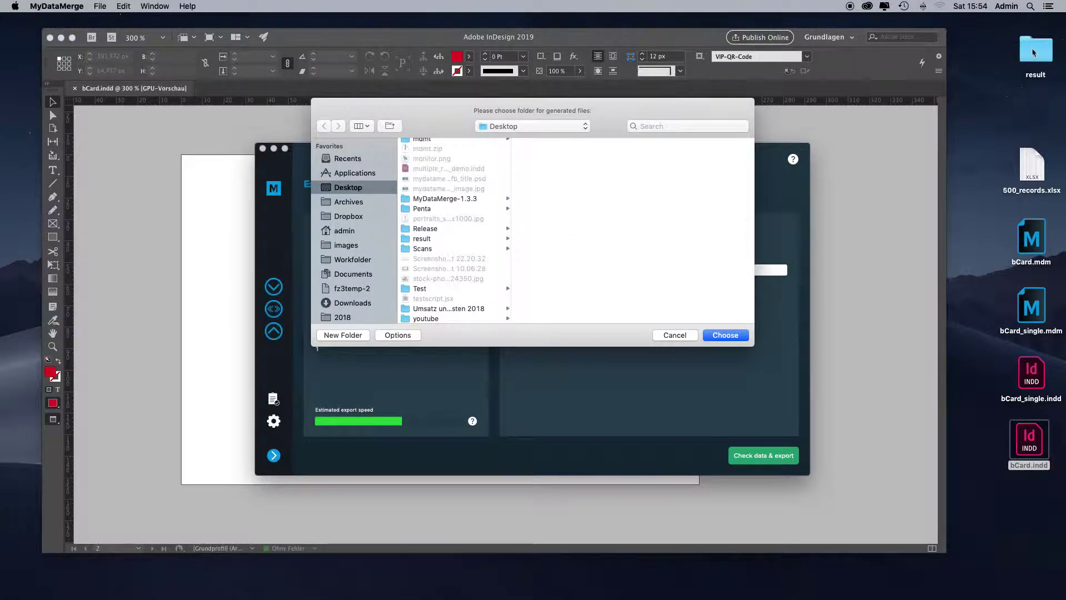
click(422, 239)
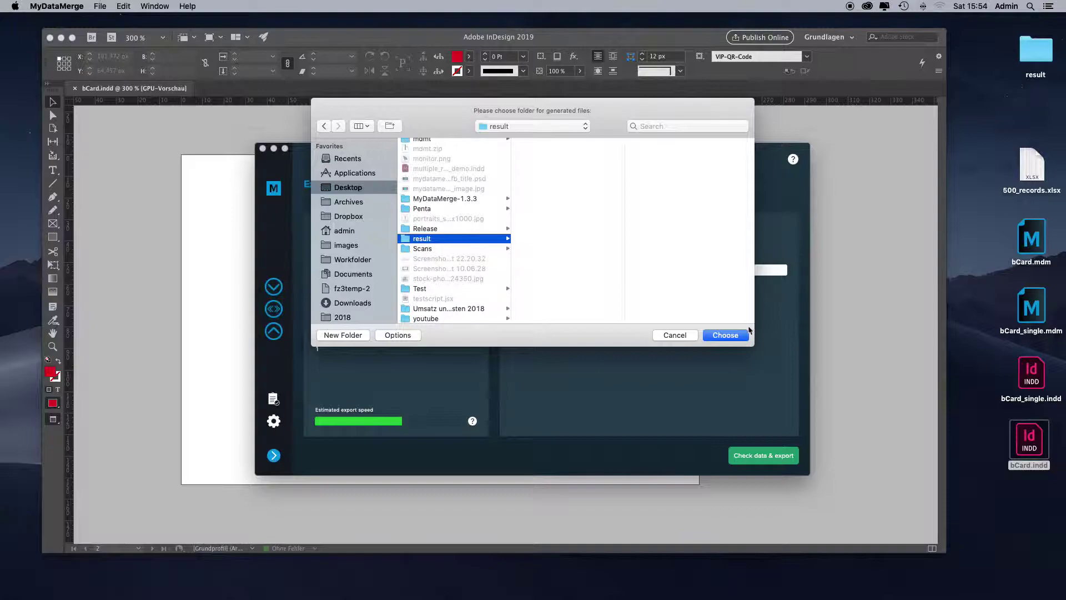
click(733, 335)
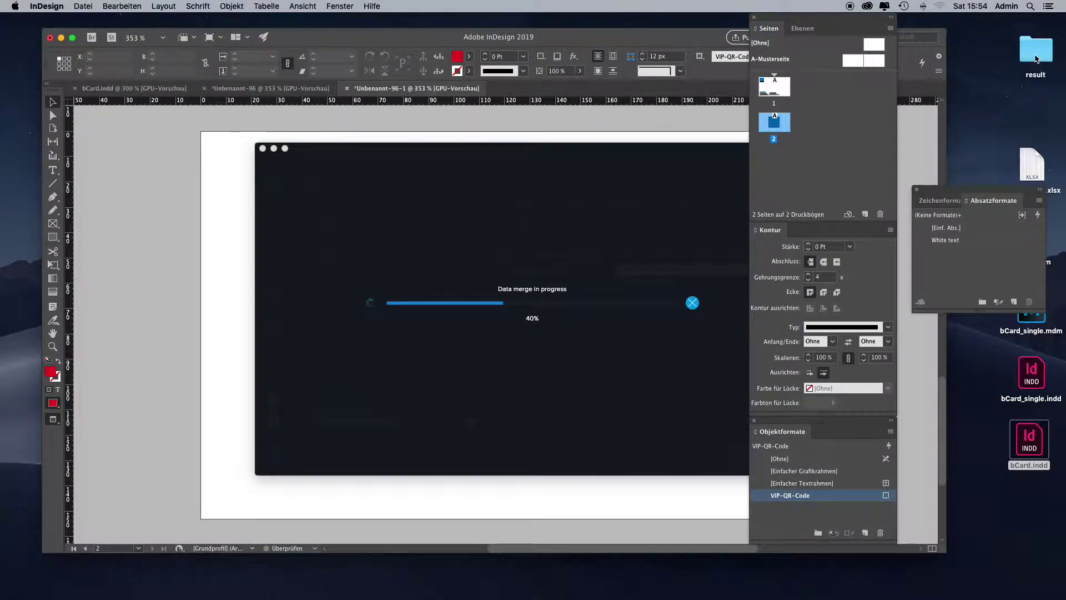
Step: Open mydatamerge.indd from the result folder on the desktop
click(1036, 58)
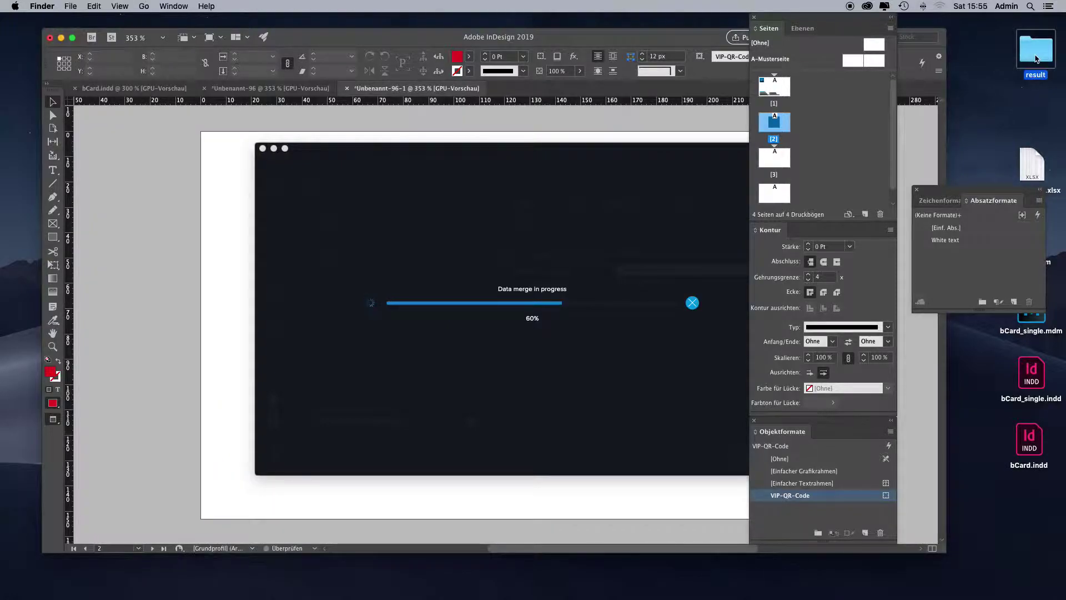
double_click(1036, 59)
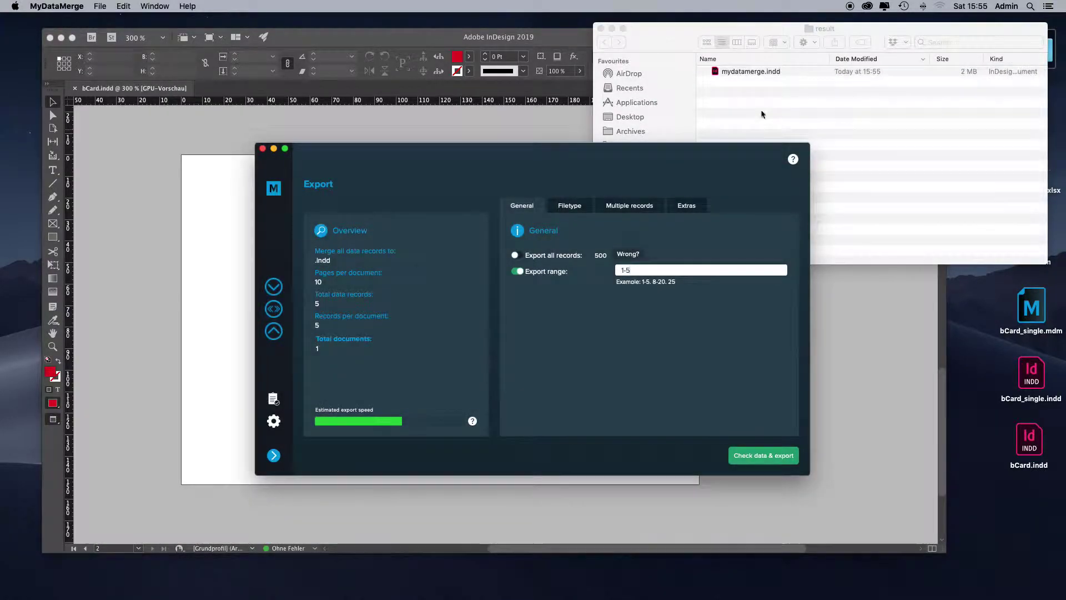
double_click(752, 75)
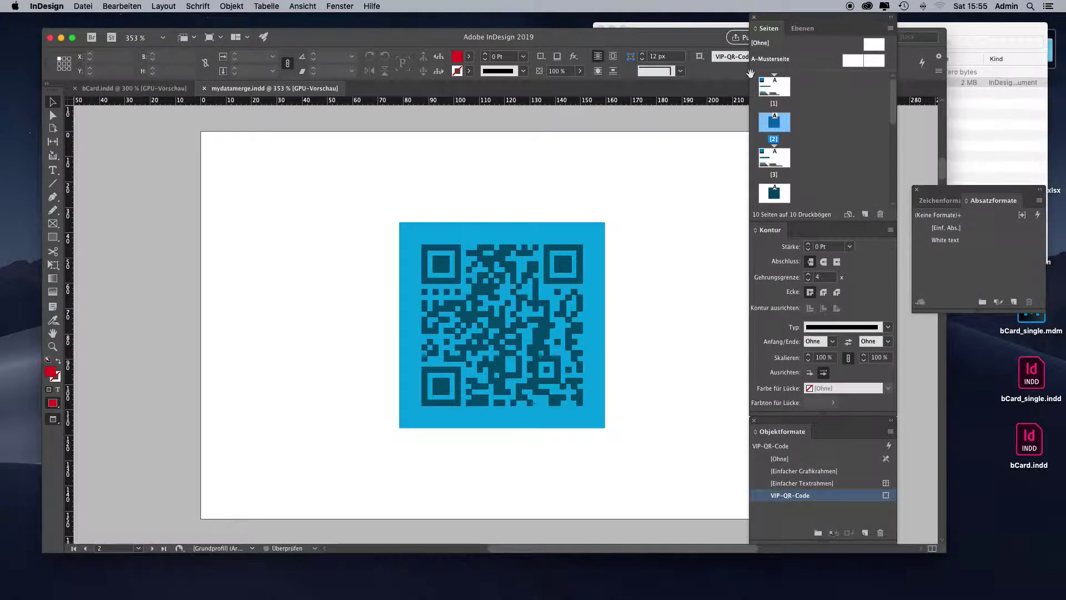
Step: View the merged pages at 100% and scroll through, comparing red VIP and blue QR codes
key(super+1)
scroll(641, 218, up, 5)
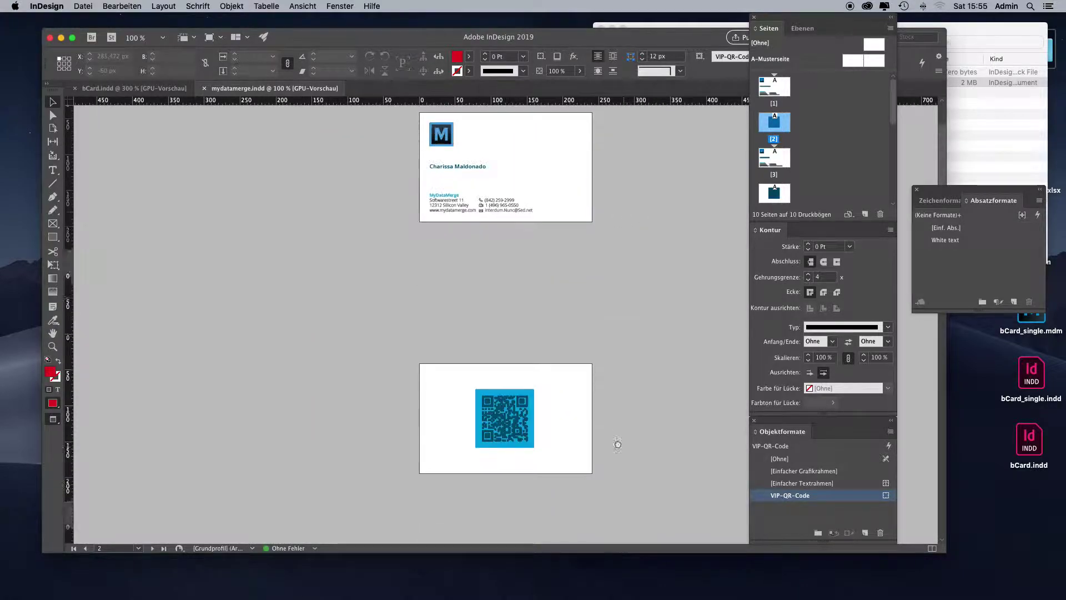
scroll(579, 277, down, 20)
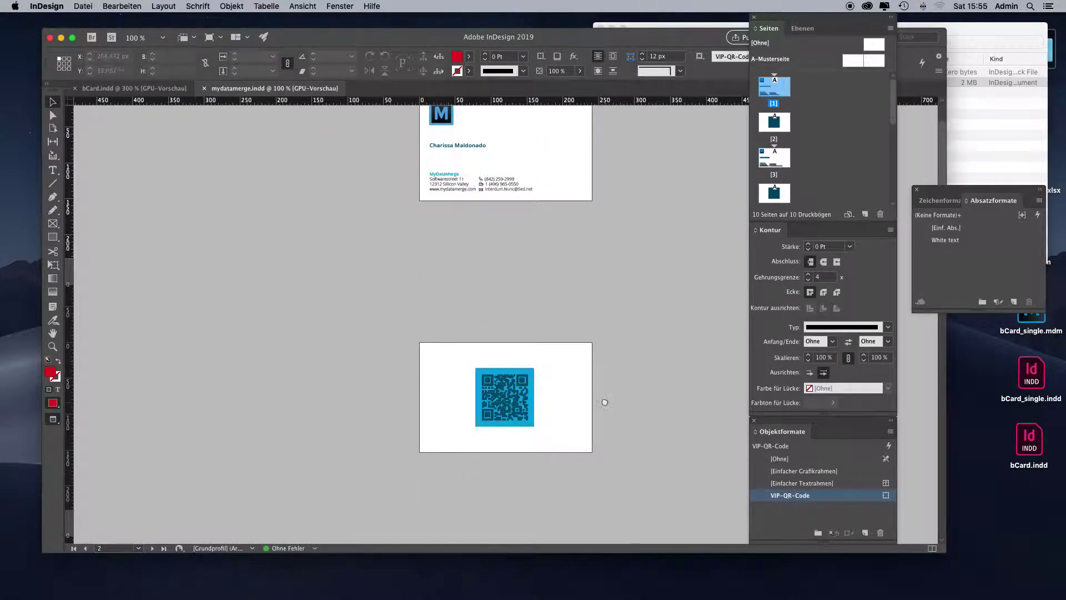
scroll(601, 354, down, 20)
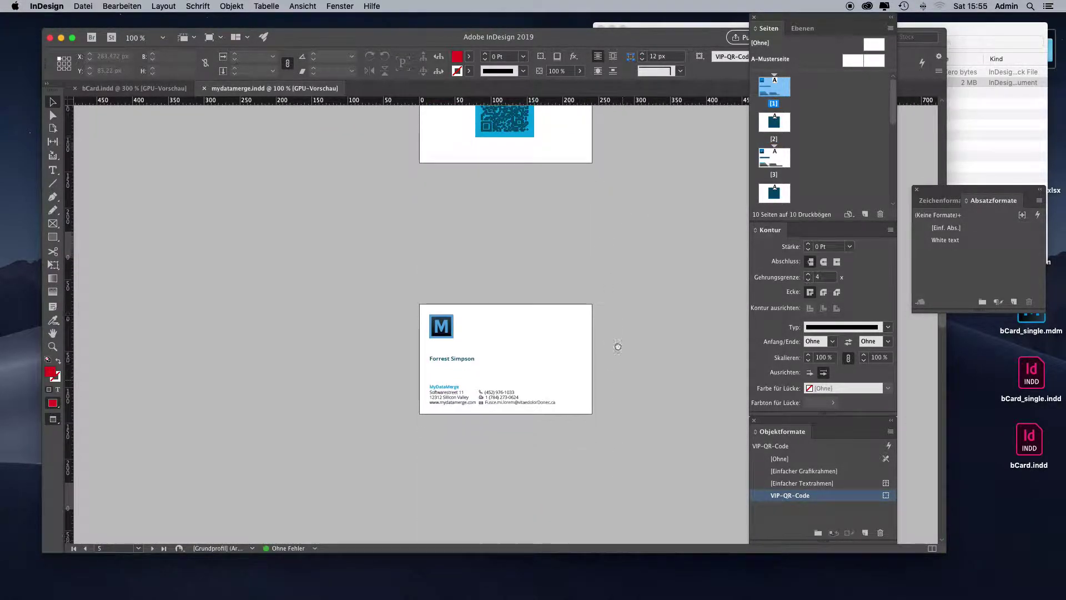
scroll(645, 433, down, 10)
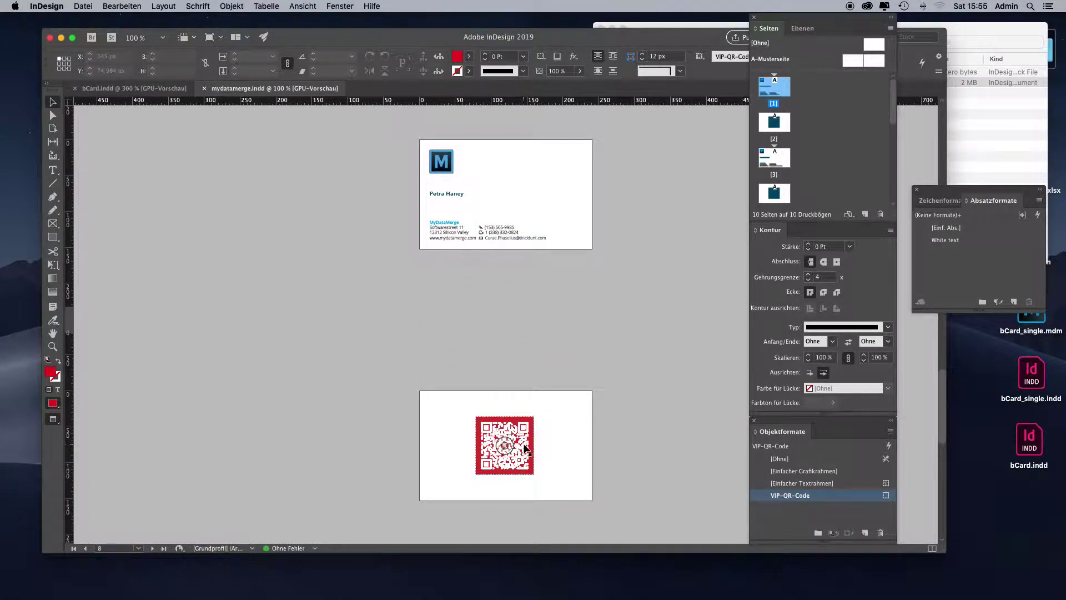
scroll(653, 474, down, 1)
scroll(654, 472, down, 10)
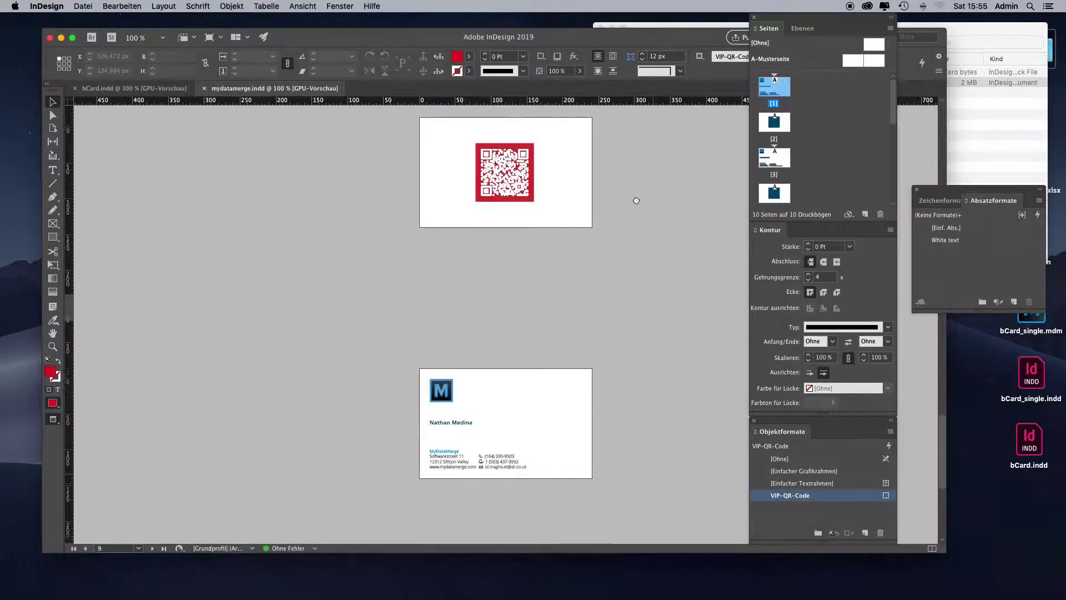